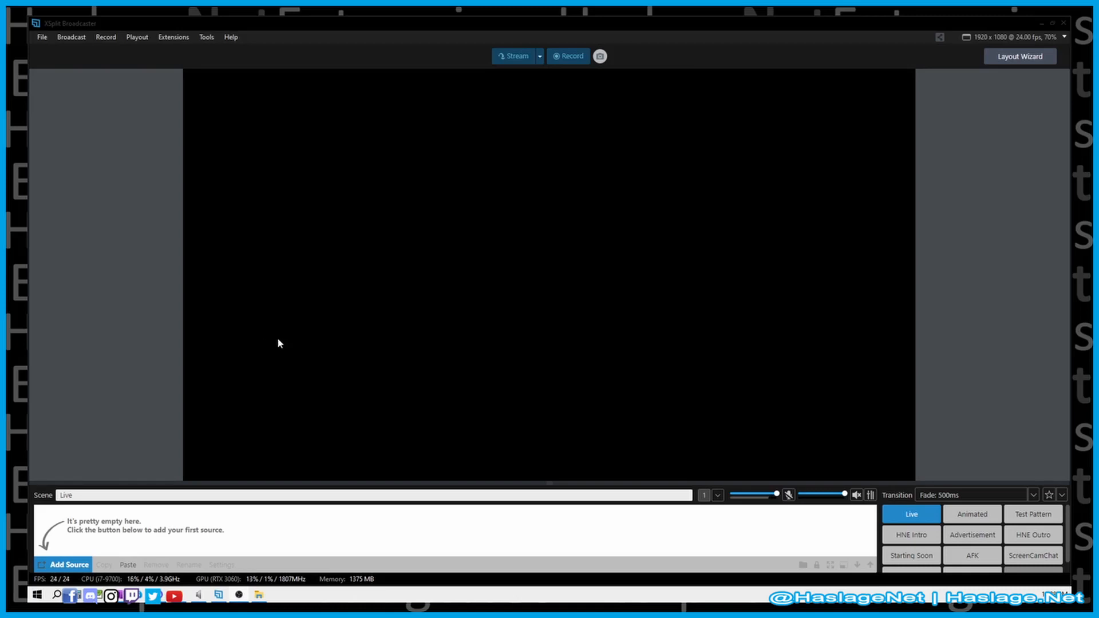
Search the plugin store for "twitch"
left_click(205, 39)
left_click(229, 115)
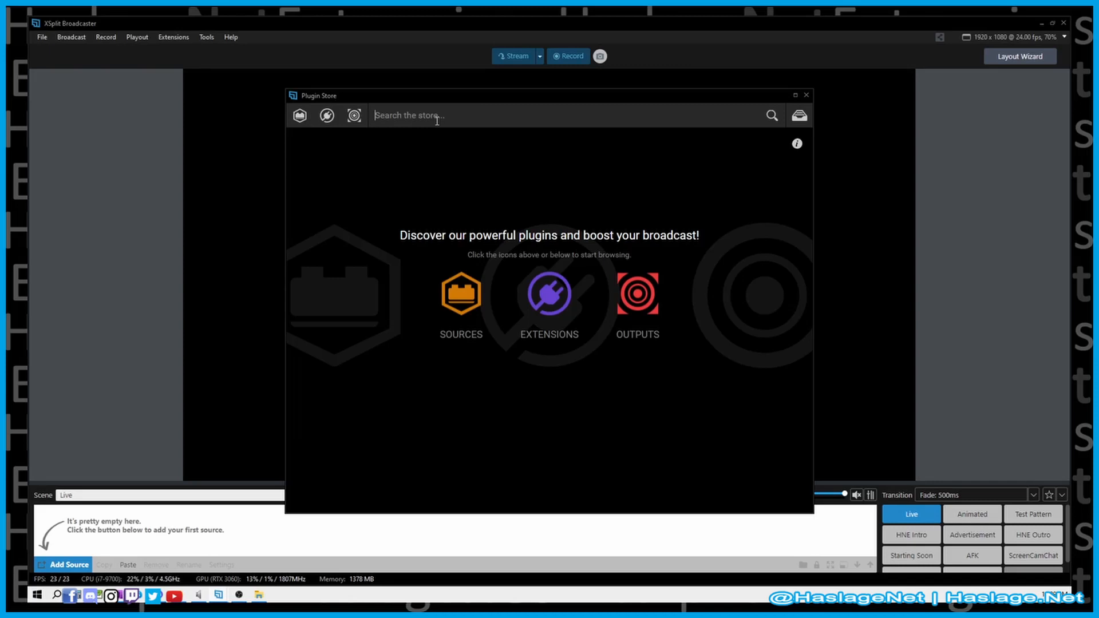
type("twitch")
key("Return")
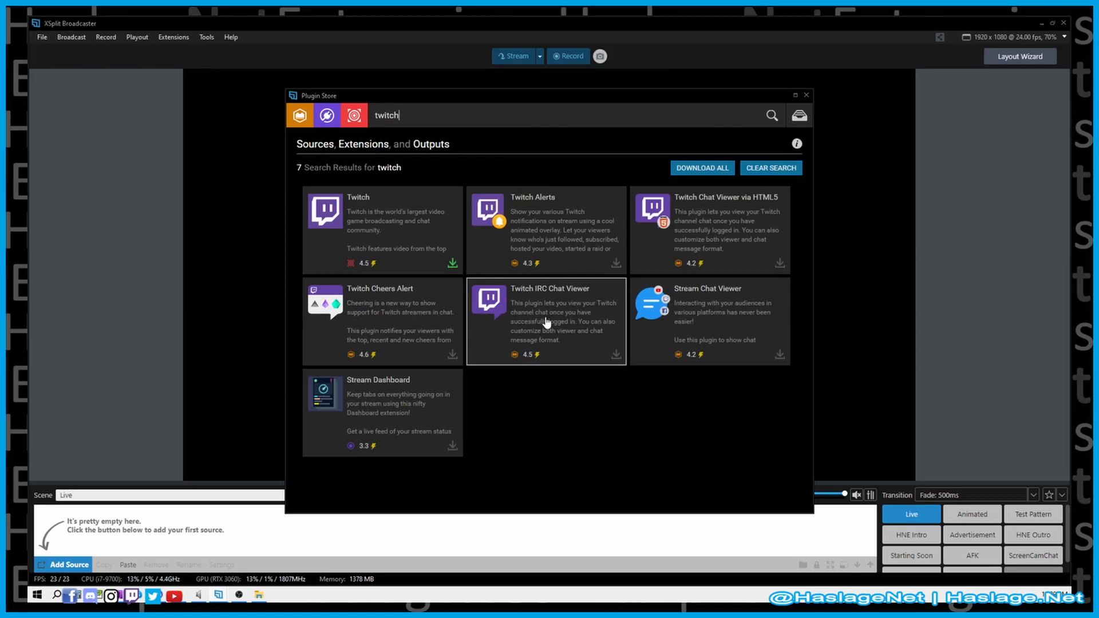
Install the Twitch Chat Viewer via HTML5 plugin and close the plugin store
left_click(780, 265)
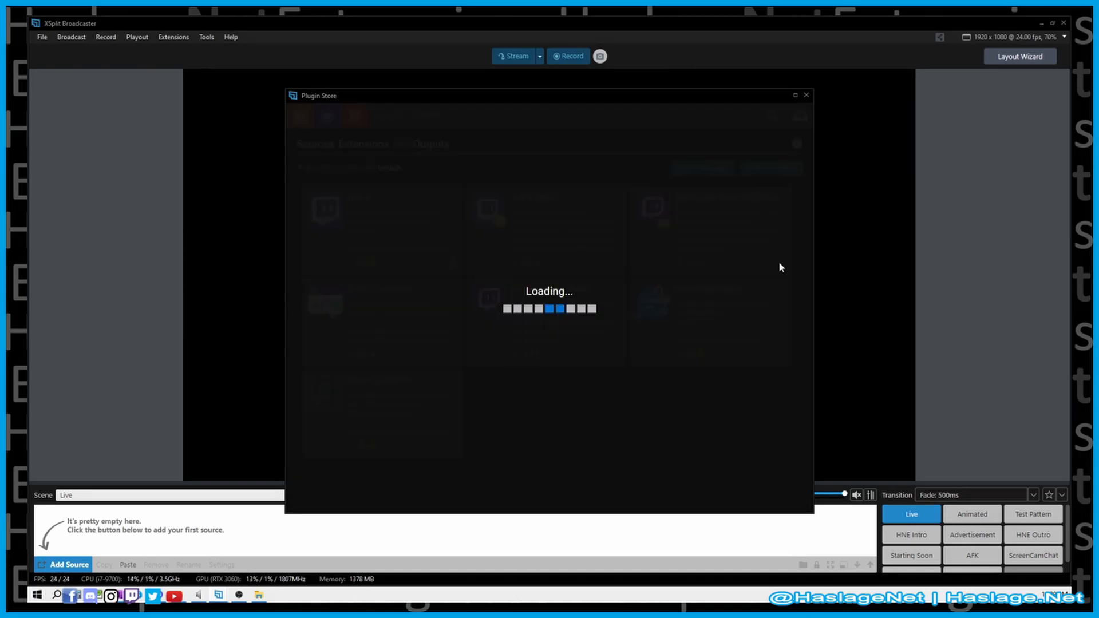
left_click(410, 200)
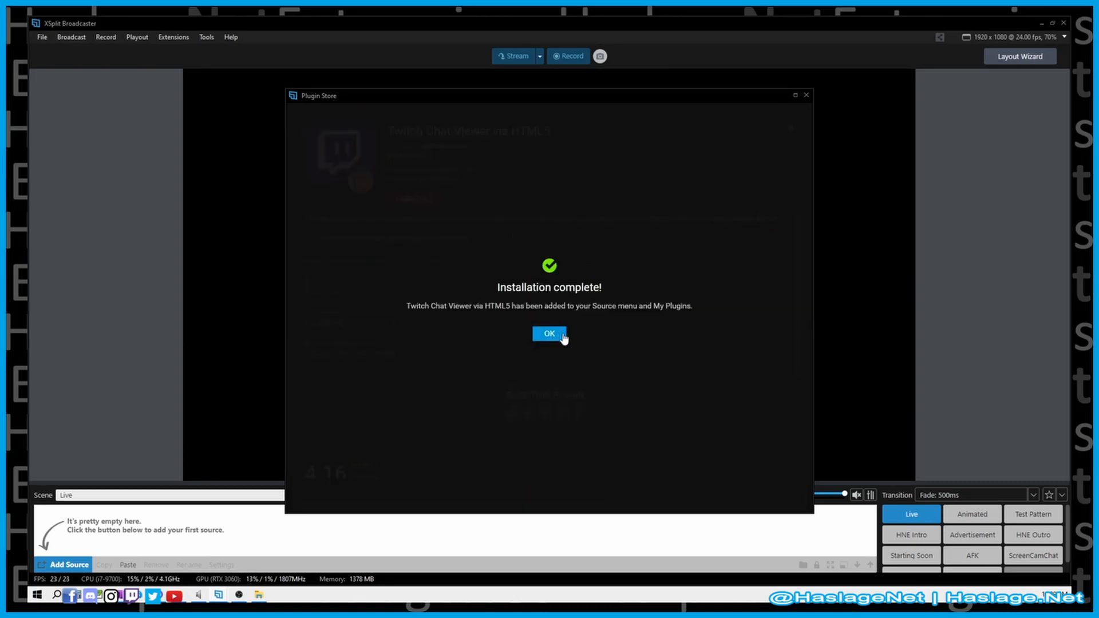
left_click(560, 336)
left_click(806, 95)
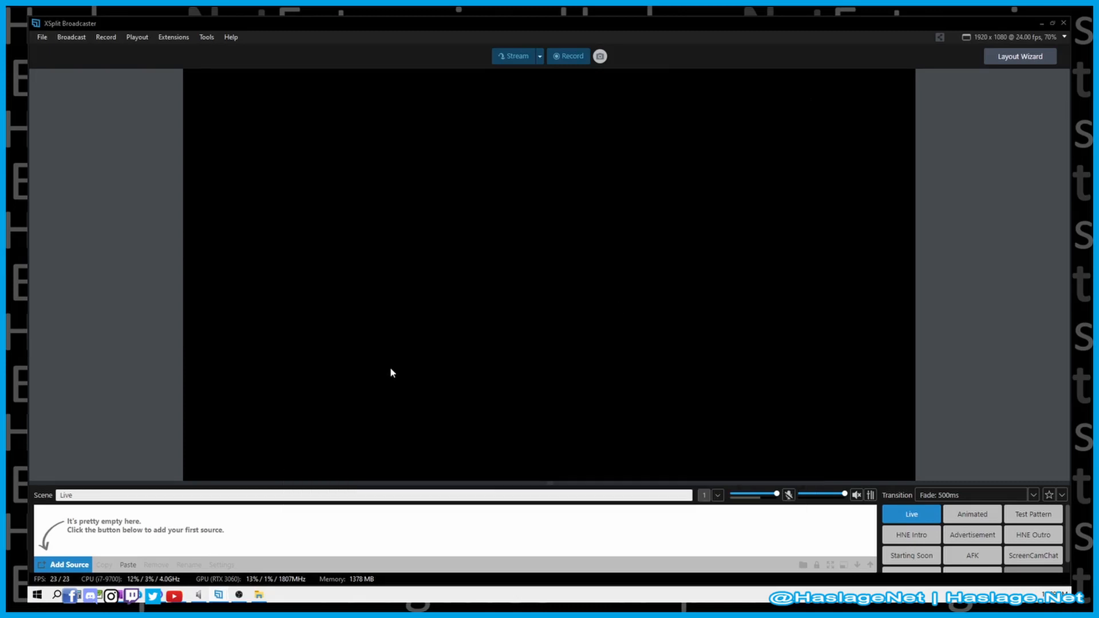
Add the Twitch Chat Viewer via HTML5 widget to the Live scene and move it against the canvas's left edge
left_click(68, 565)
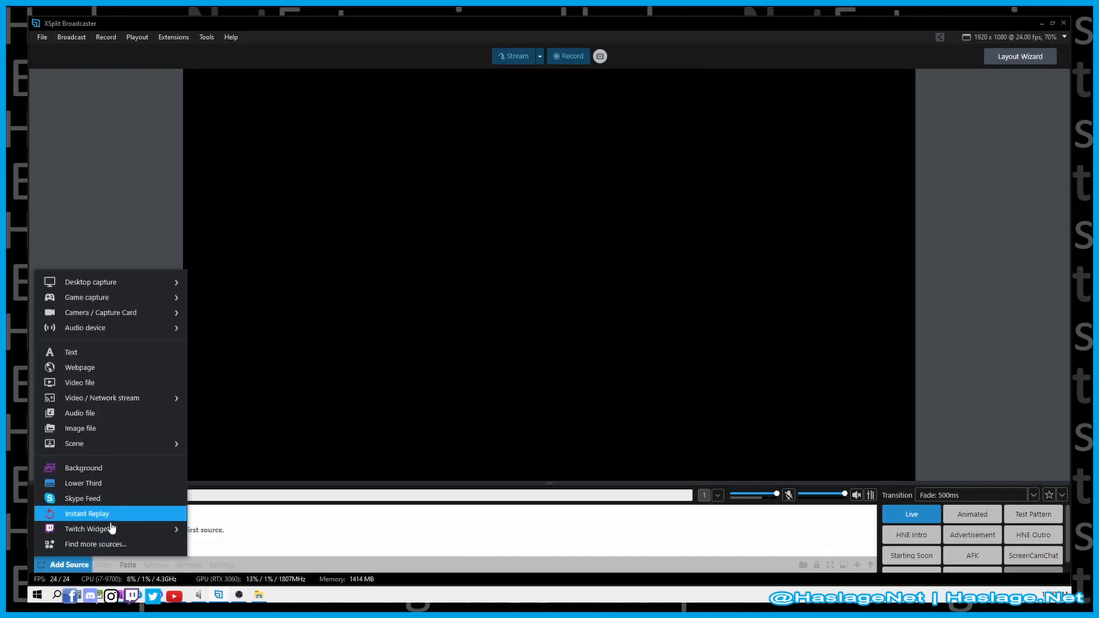
mouse_move(111, 527)
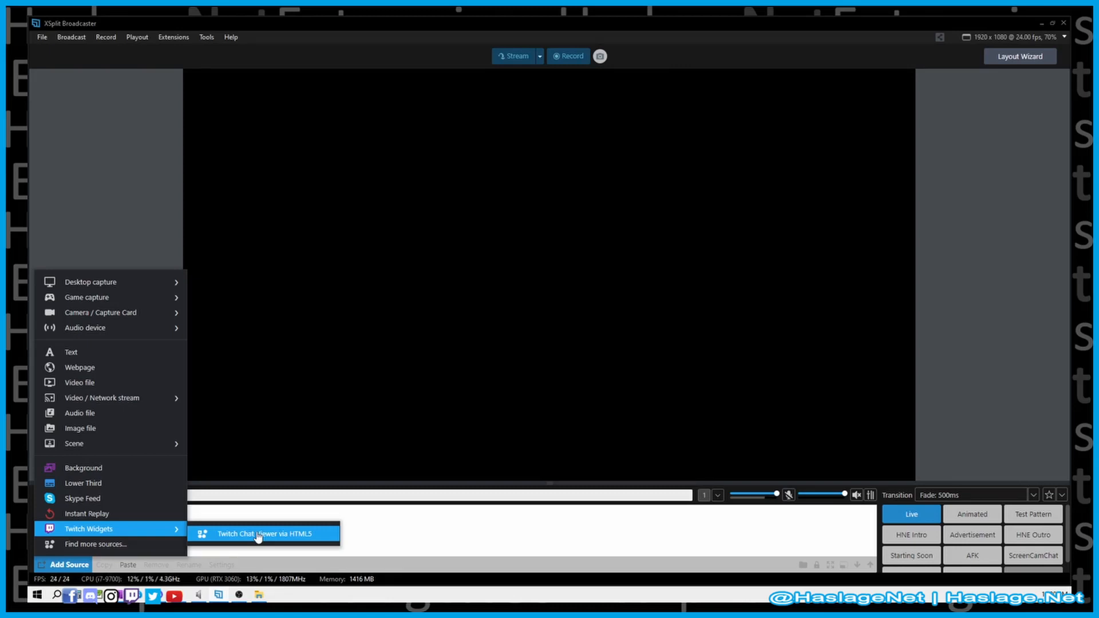
left_click(257, 533)
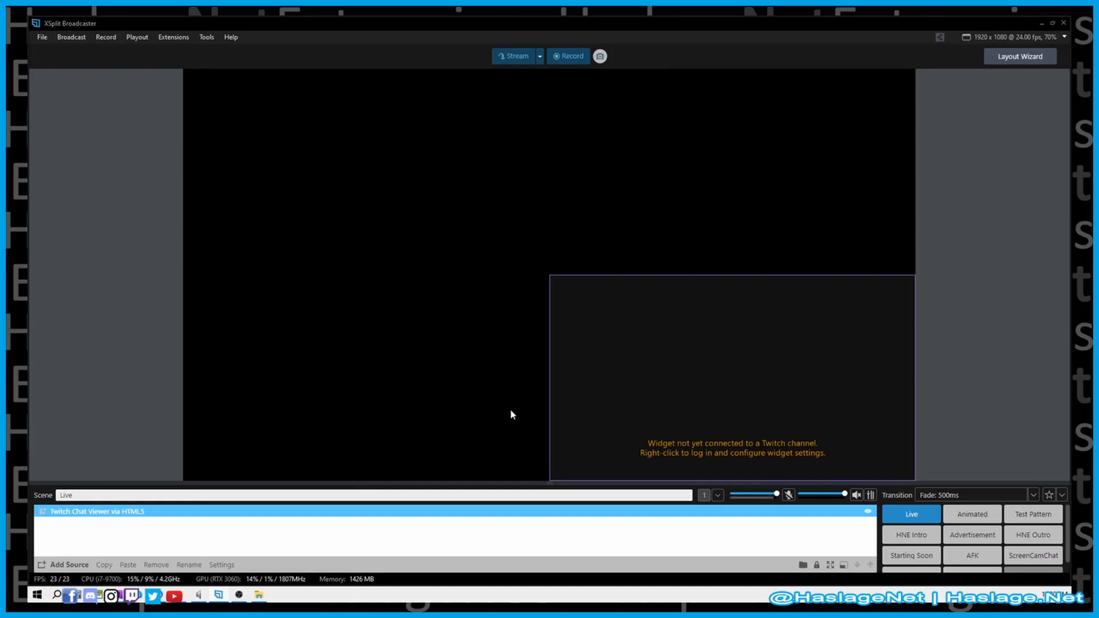
left_click_drag(716, 353, 471, 269)
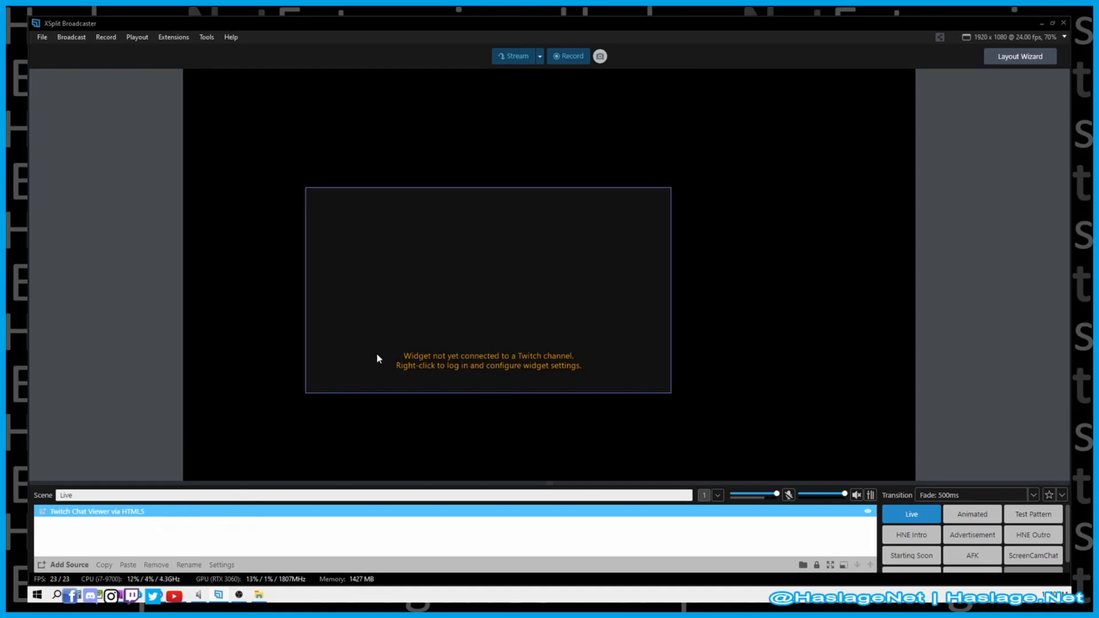
left_click_drag(377, 355, 267, 322)
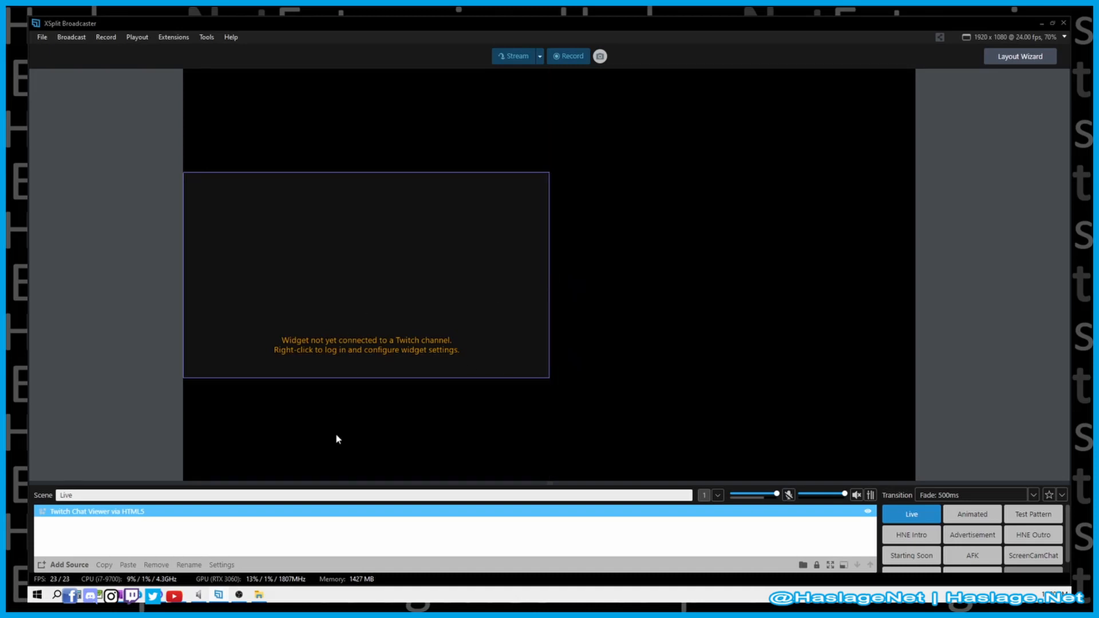
Connect the chat viewer source to the Twitch channel haslagenet in its chat settings
double_click(136, 514)
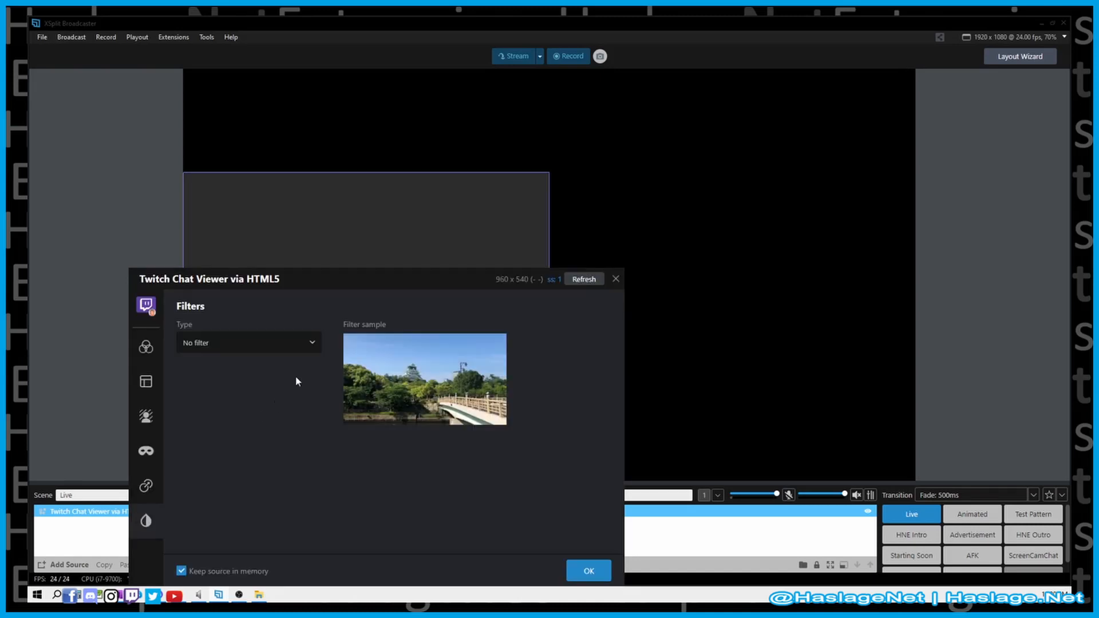
left_click_drag(332, 278, 673, 216)
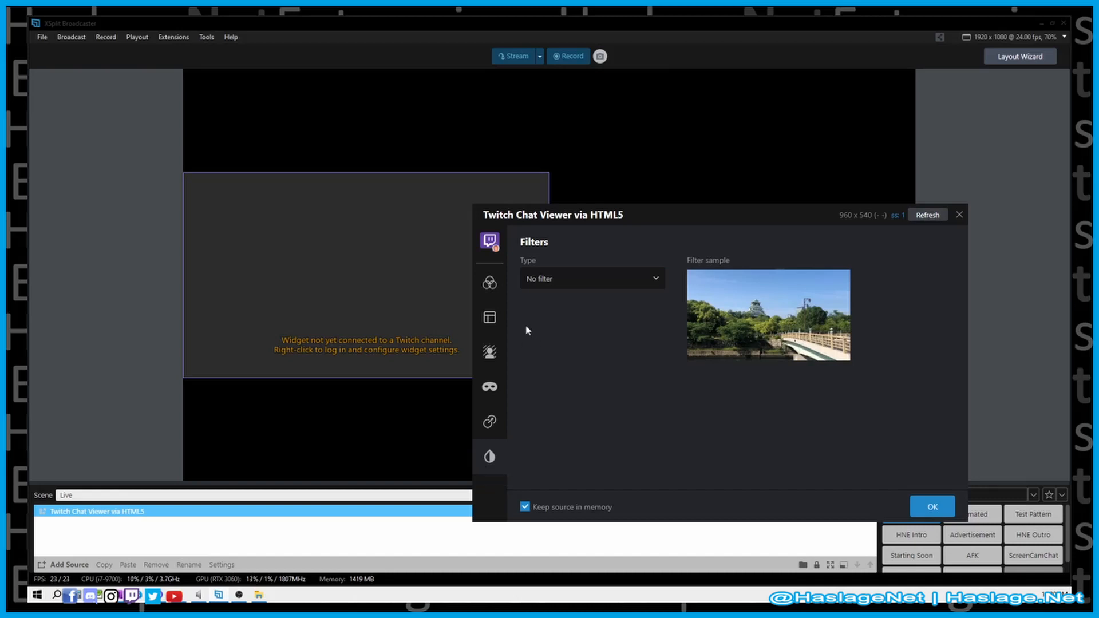
left_click(490, 241)
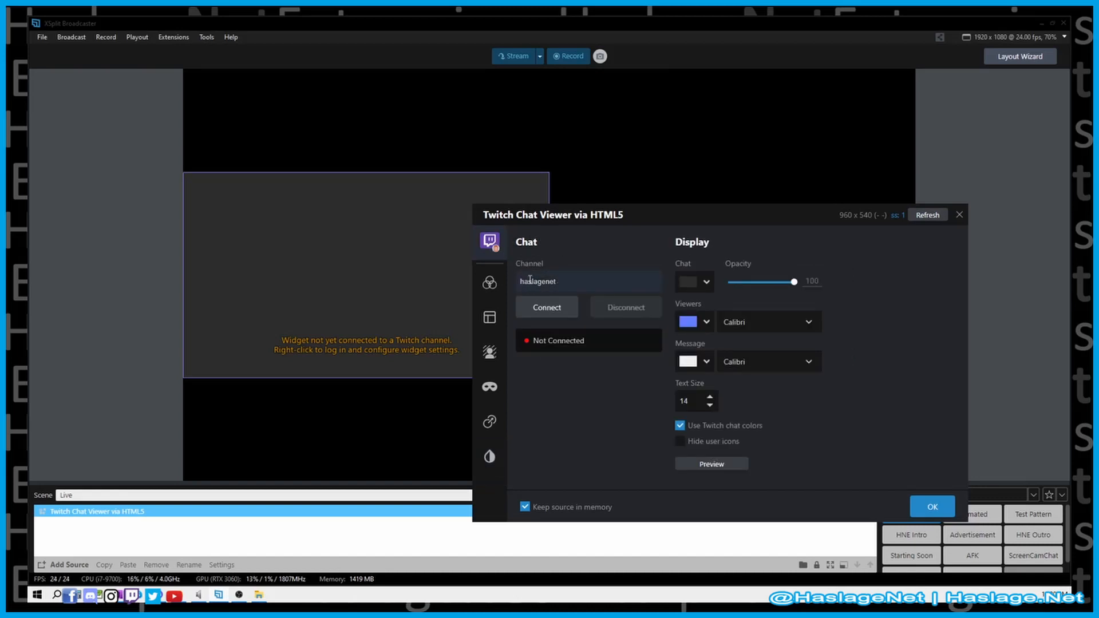
left_click(545, 309)
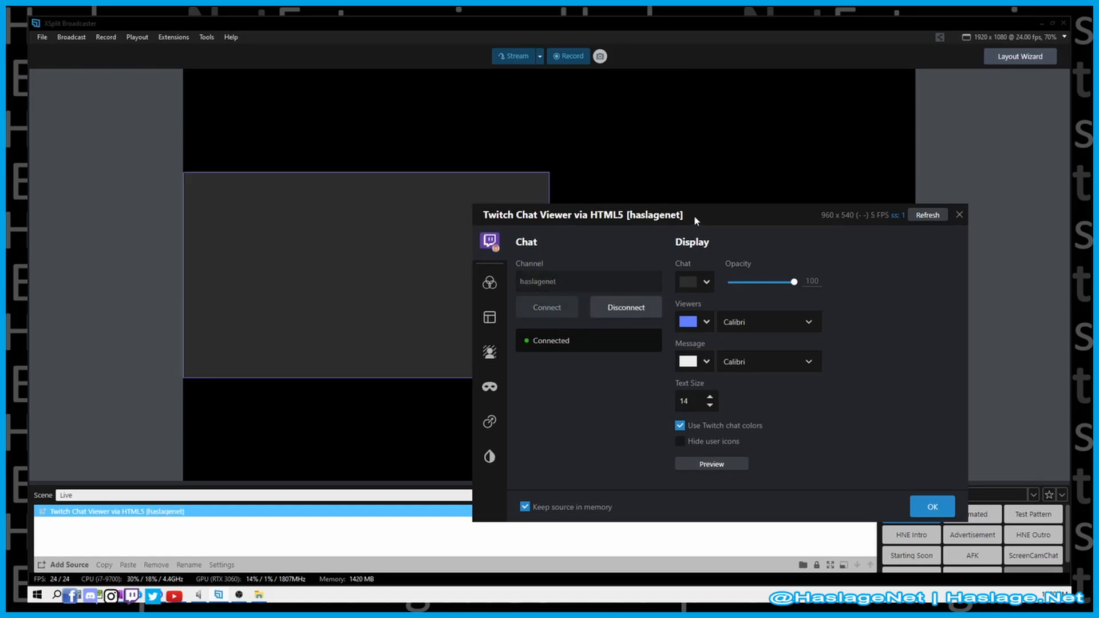
Enable the chat preview and set the viewers' font to Verdana
left_click_drag(710, 215, 767, 148)
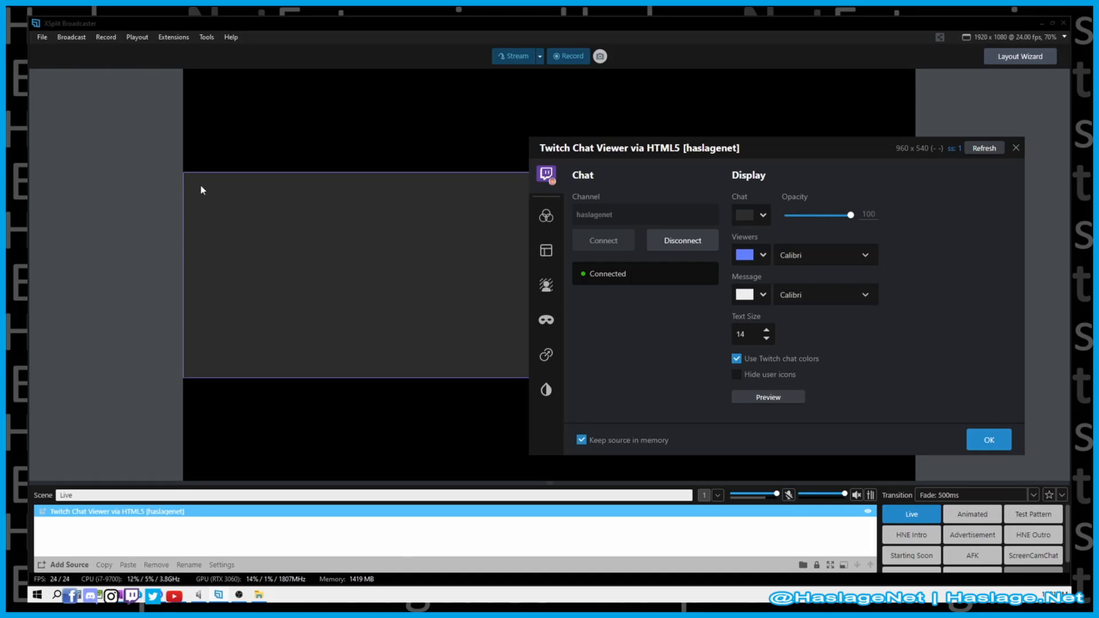
left_click(763, 397)
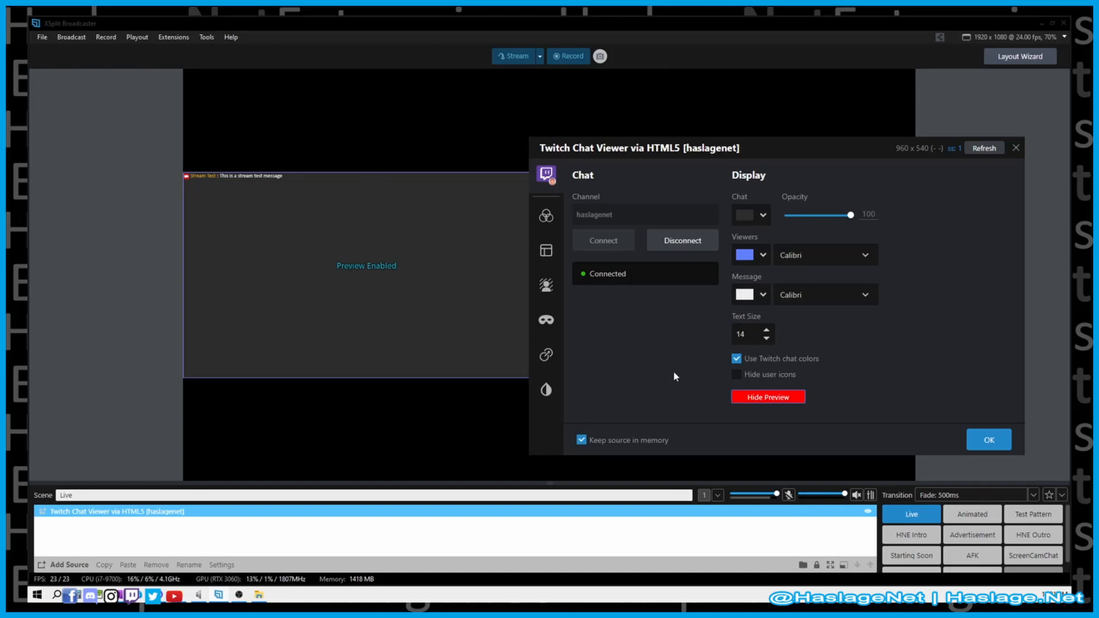
left_click(821, 263)
scroll(833, 318, "down", 5)
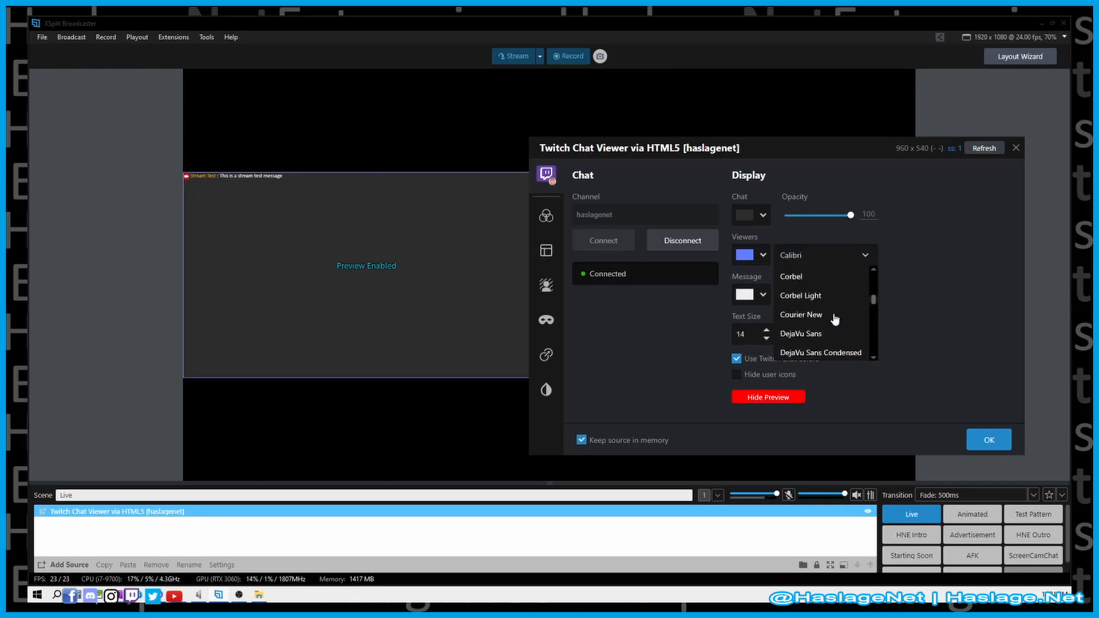
scroll(833, 319, "down", 15)
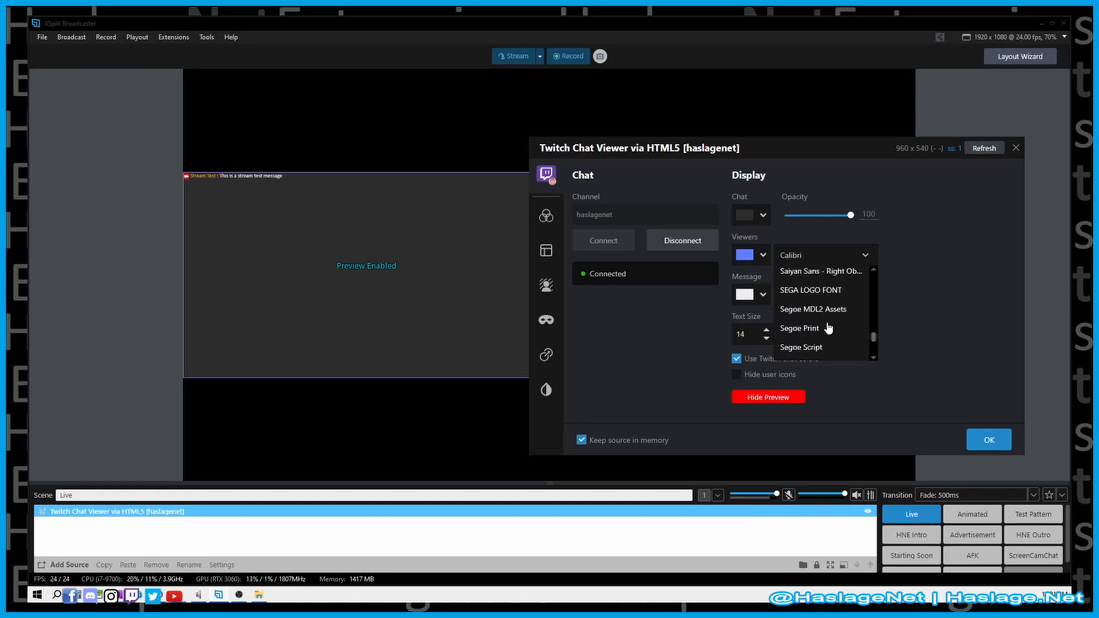
scroll(827, 327, "down", 10)
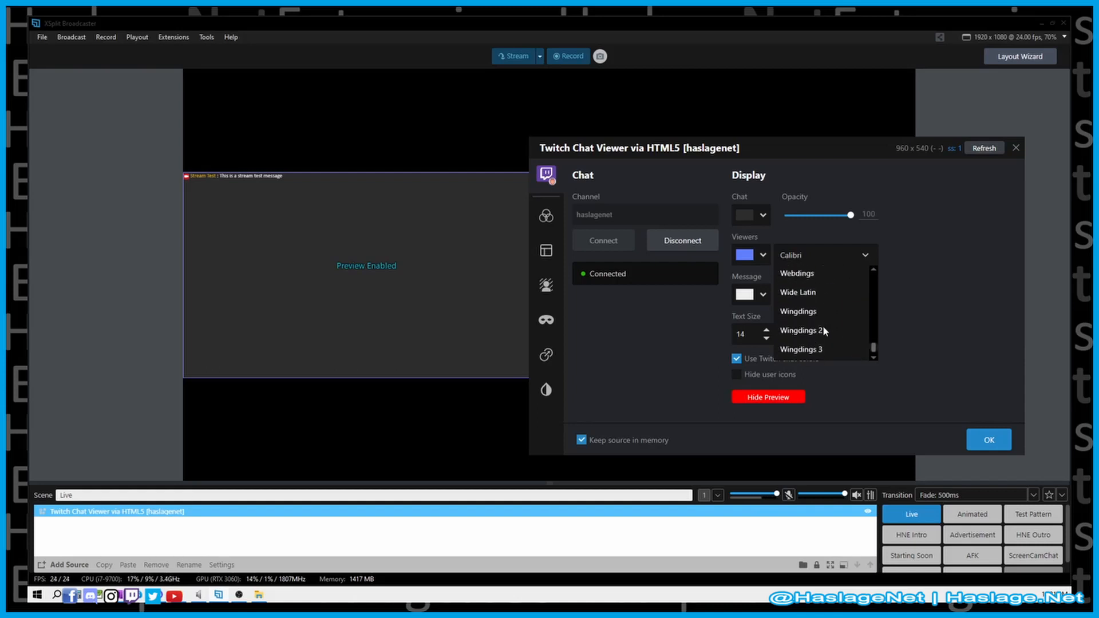
scroll(822, 330, "down", 2)
scroll(822, 331, "up", 3)
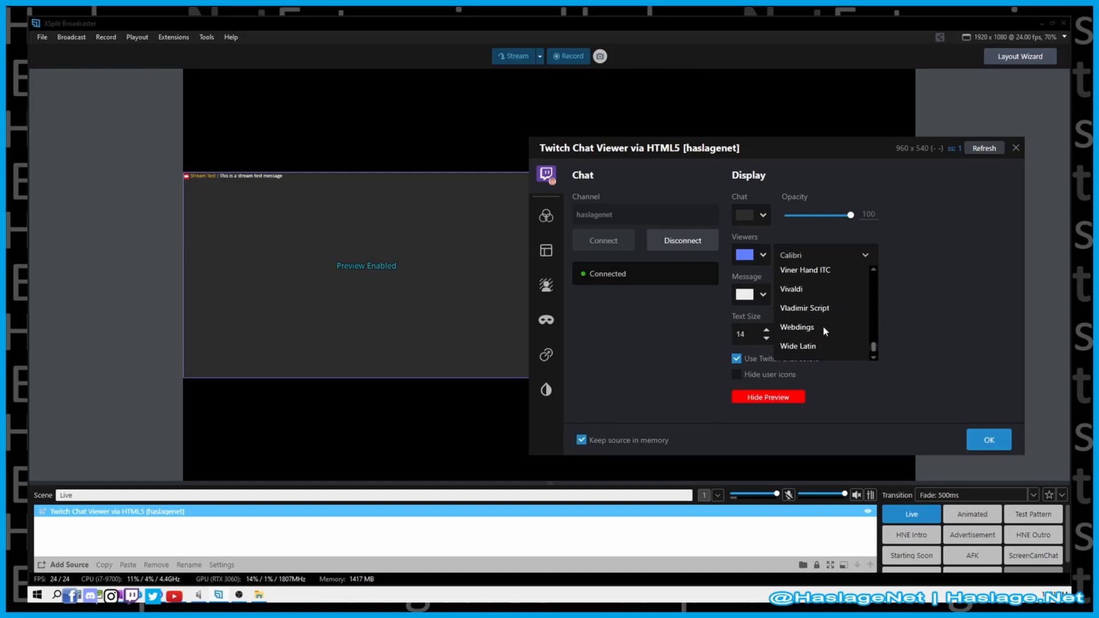
scroll(822, 328, "up", 1)
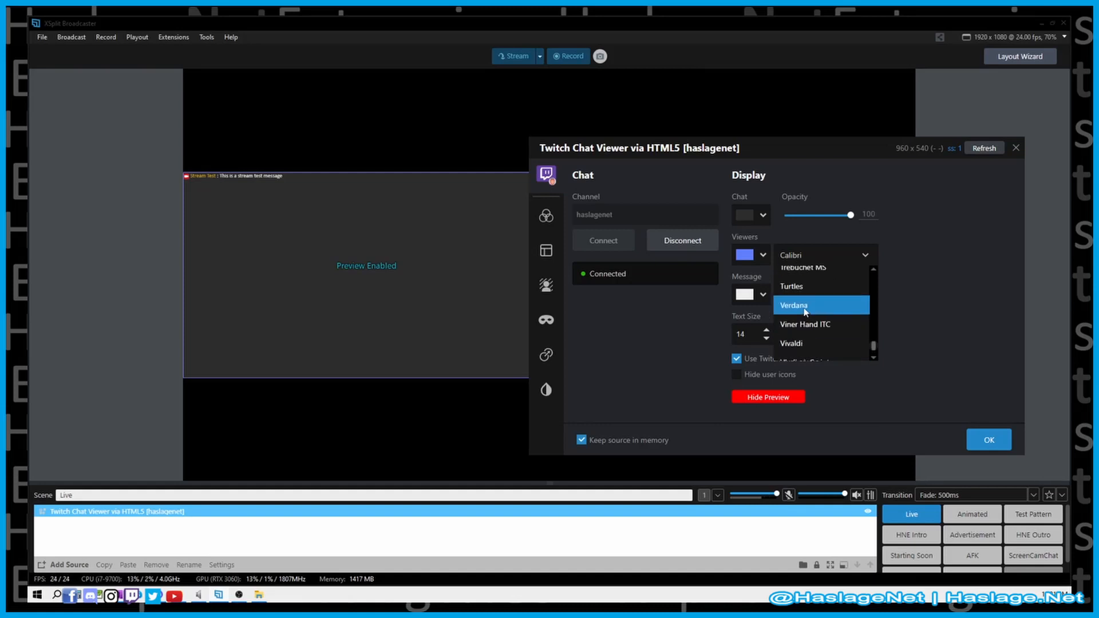
left_click(836, 307)
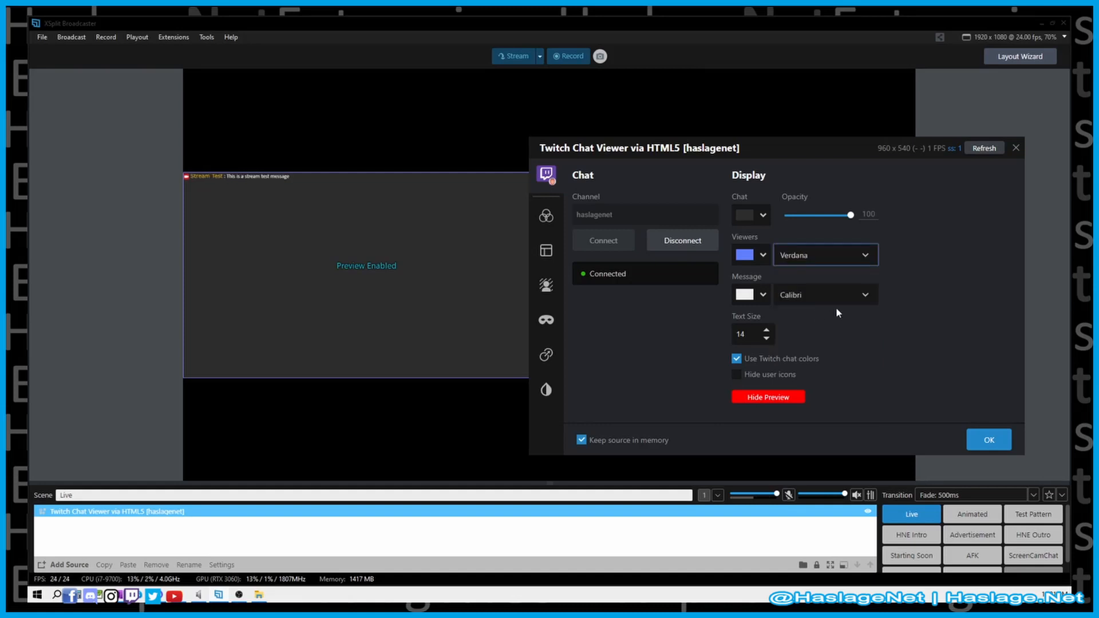
Change the viewers' name colour to a deep blue
left_click(764, 256)
left_click_drag(828, 290, 845, 276)
left_click(763, 254)
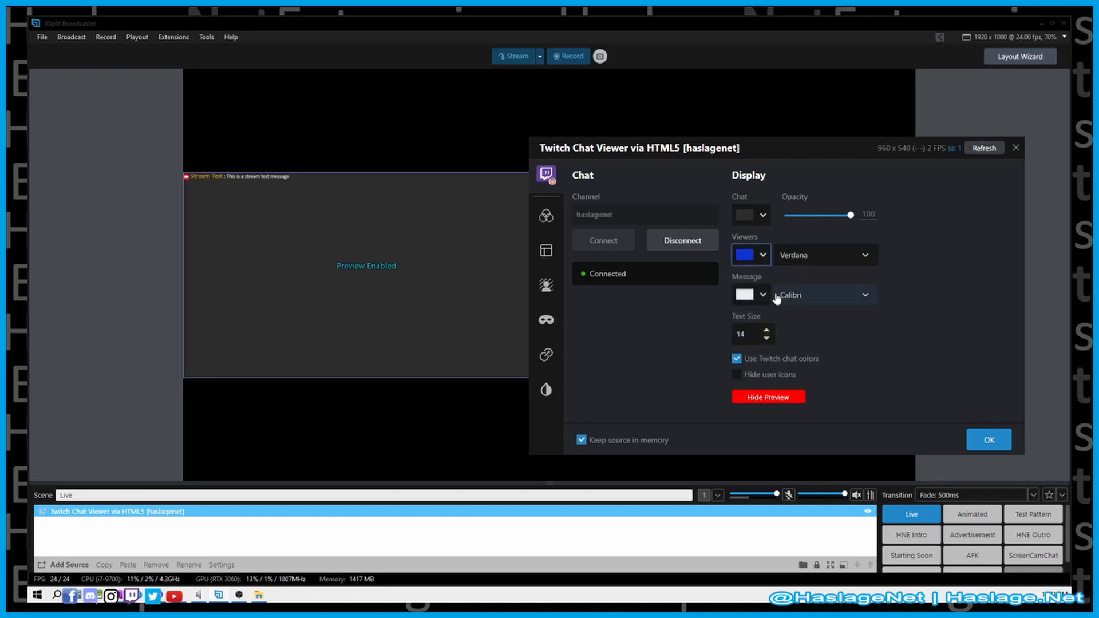
Set the chat message font to Courier New
left_click(755, 294)
left_click(864, 294)
left_click(865, 295)
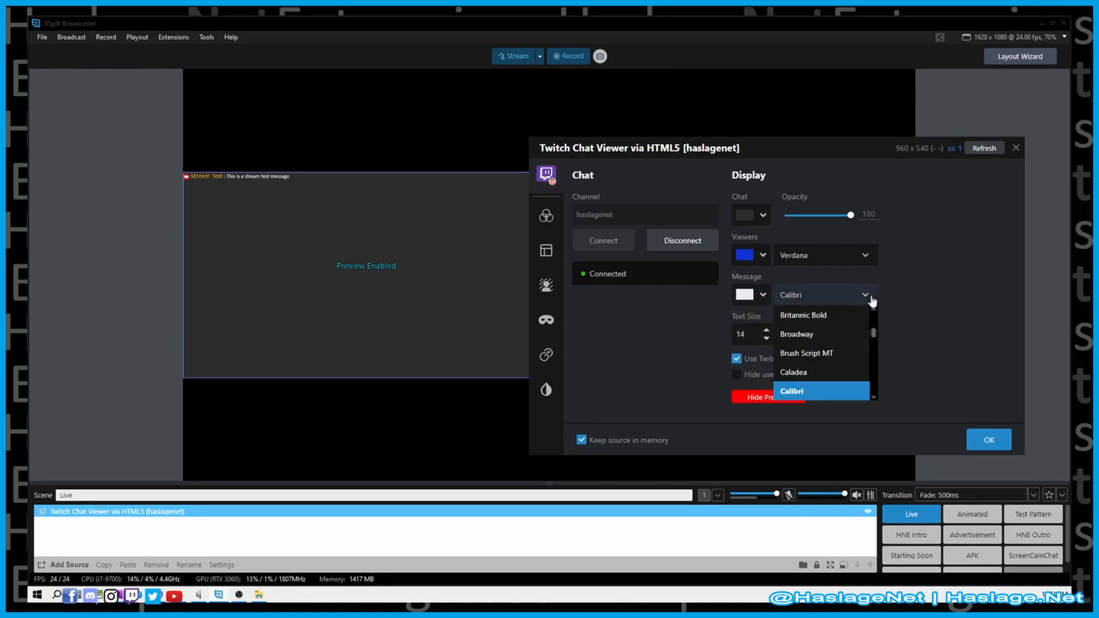
scroll(848, 350, "down", 3)
scroll(847, 350, "down", 2)
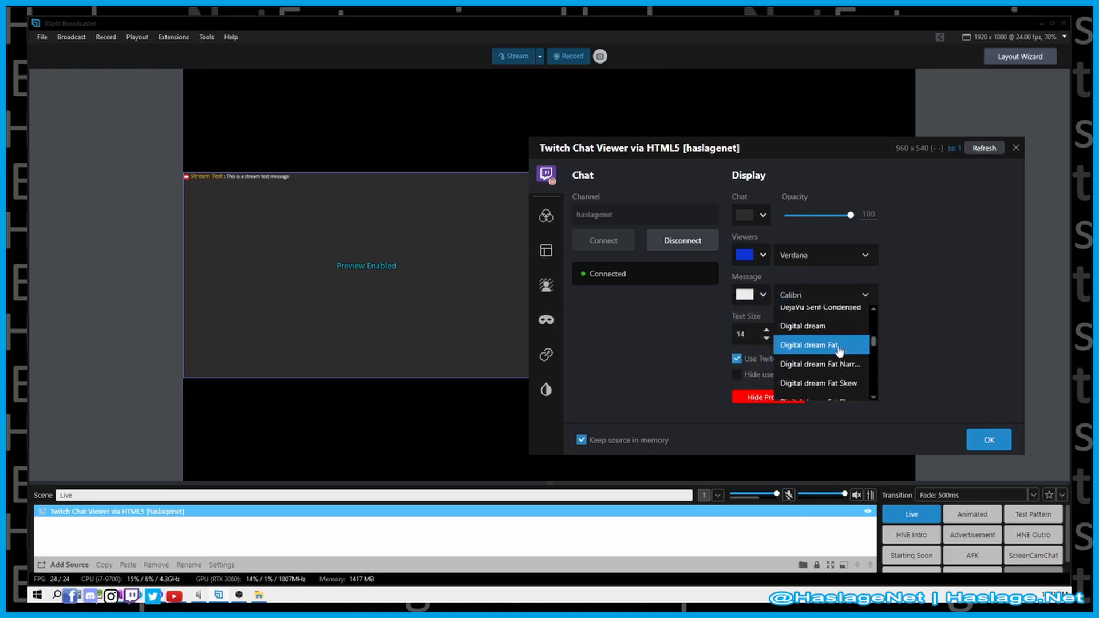
scroll(807, 344, "up", 2)
scroll(822, 343, "up", 1)
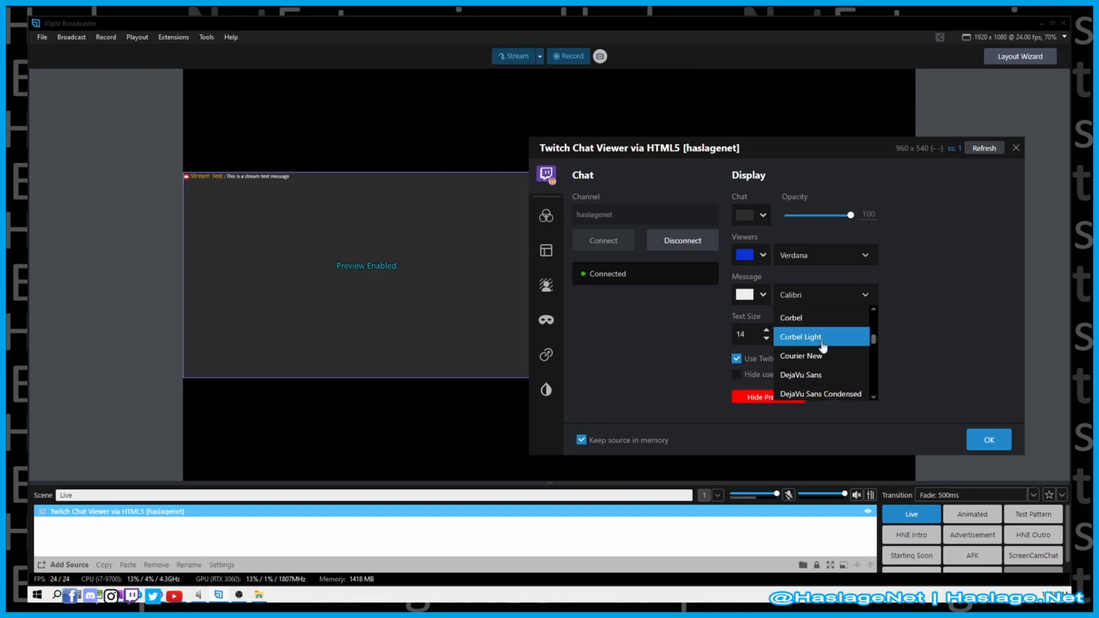
left_click(825, 356)
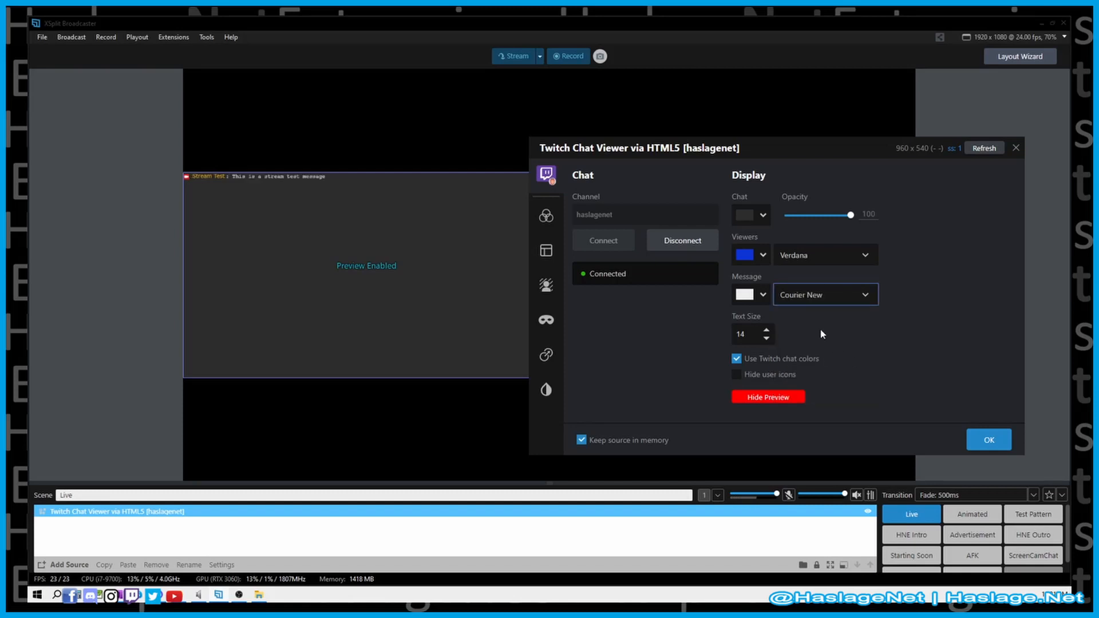
Change the chat message colour to red
left_click(749, 294)
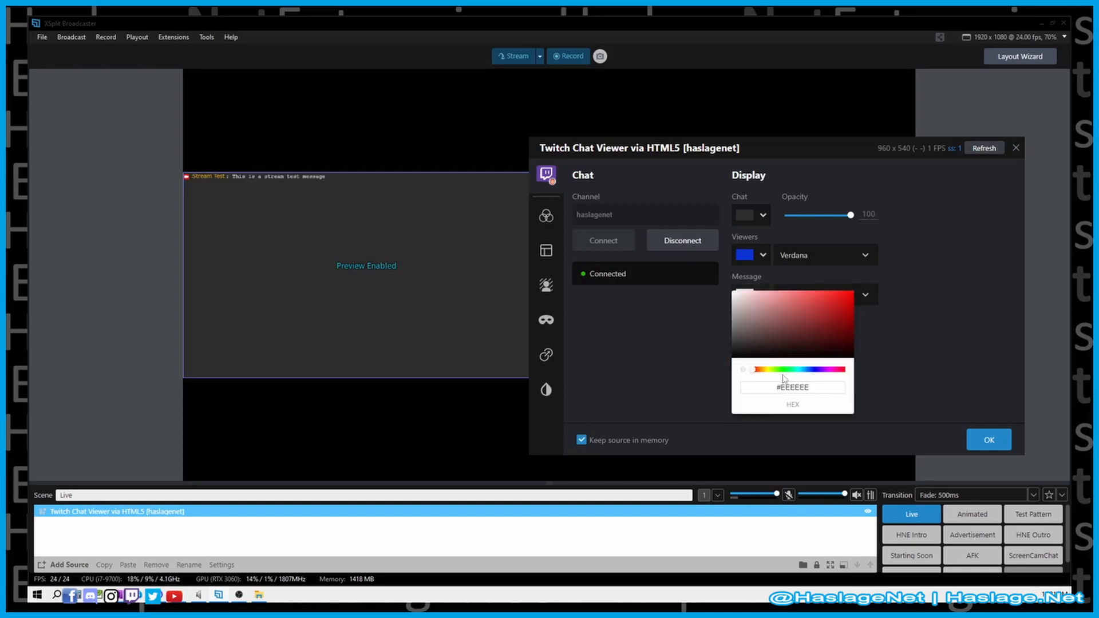
left_click(834, 305)
left_click(922, 350)
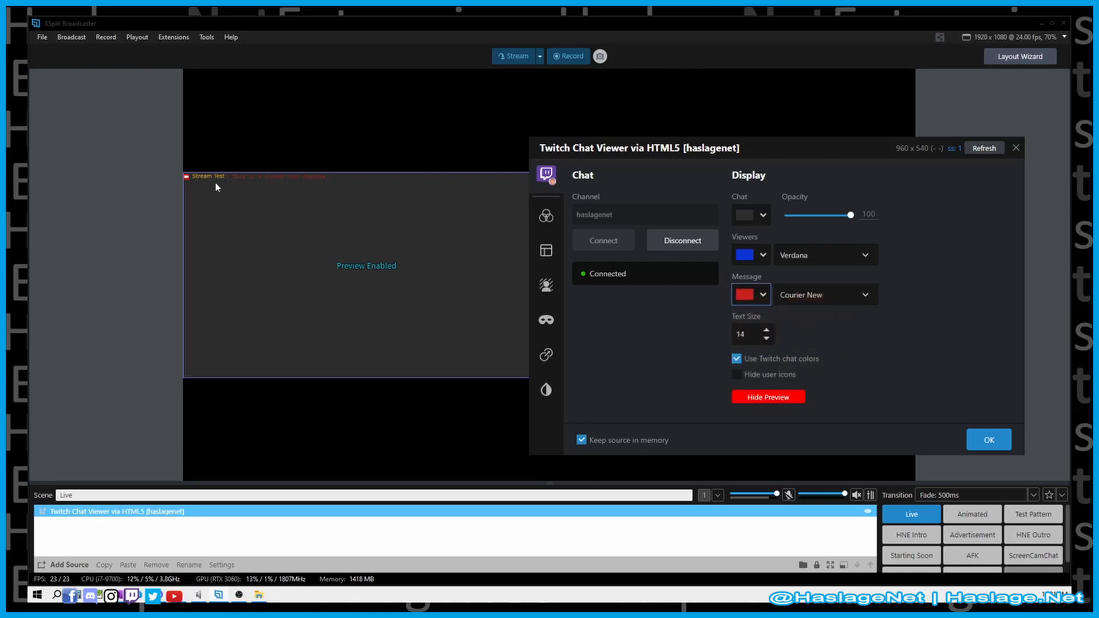
Set the chat background colour to the grey #969696
left_click(755, 214)
left_click(800, 262)
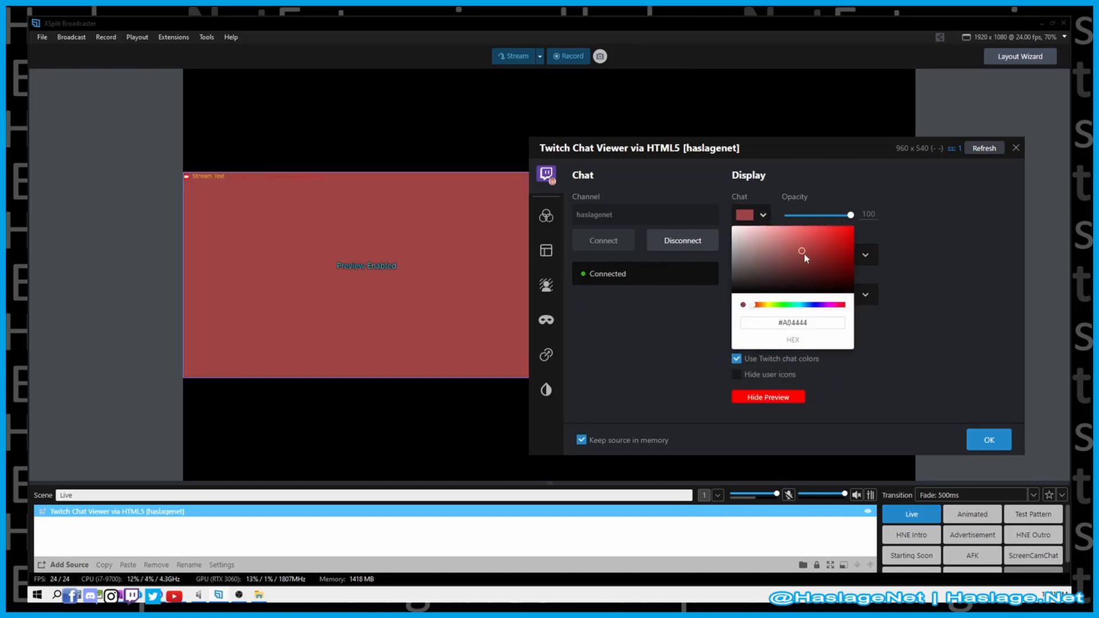
left_click_drag(800, 262, 730, 262)
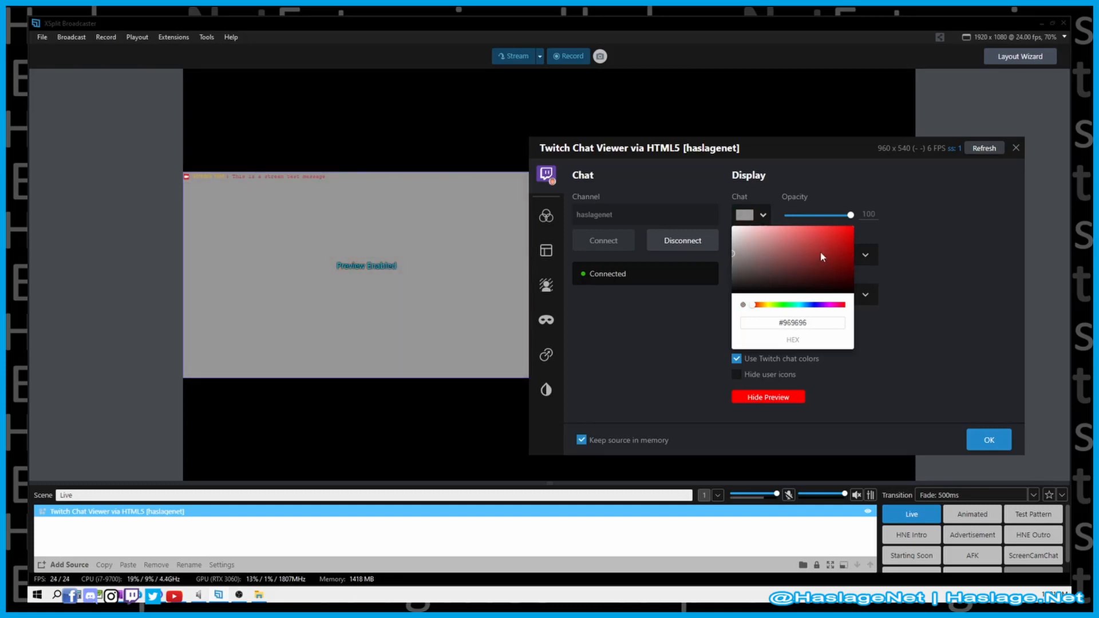
left_click(840, 177)
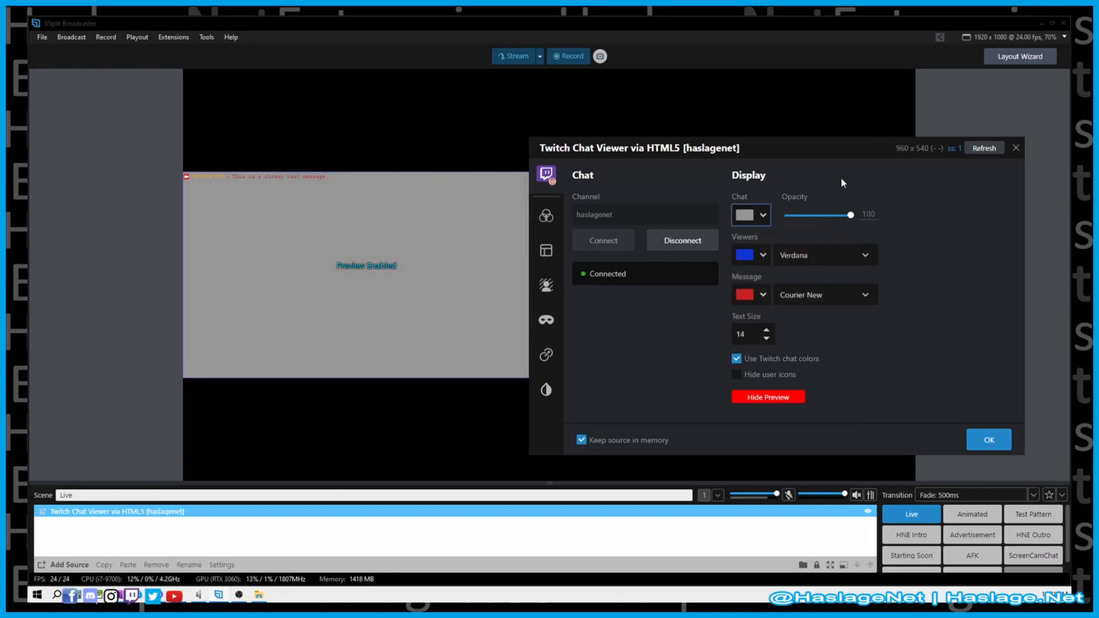
Increase the chat text size to 36
left_click(766, 330)
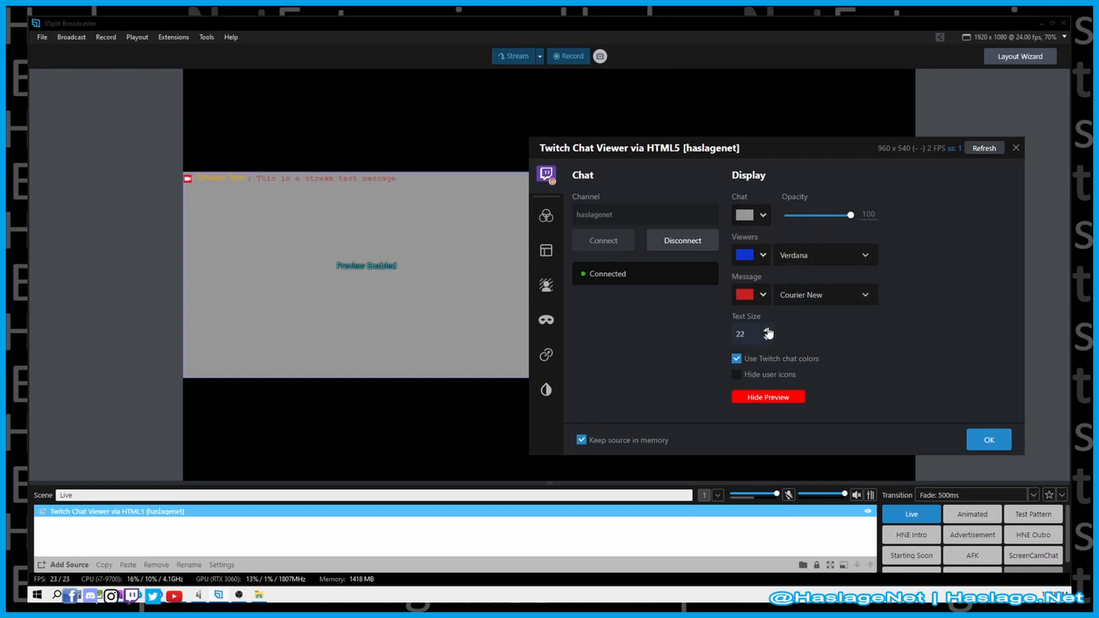
left_click(766, 330)
left_click(766, 330)
left_click(766, 330)
left_click(766, 330)
left_click(766, 330)
left_click(766, 330)
left_click(766, 330)
left_click(766, 330)
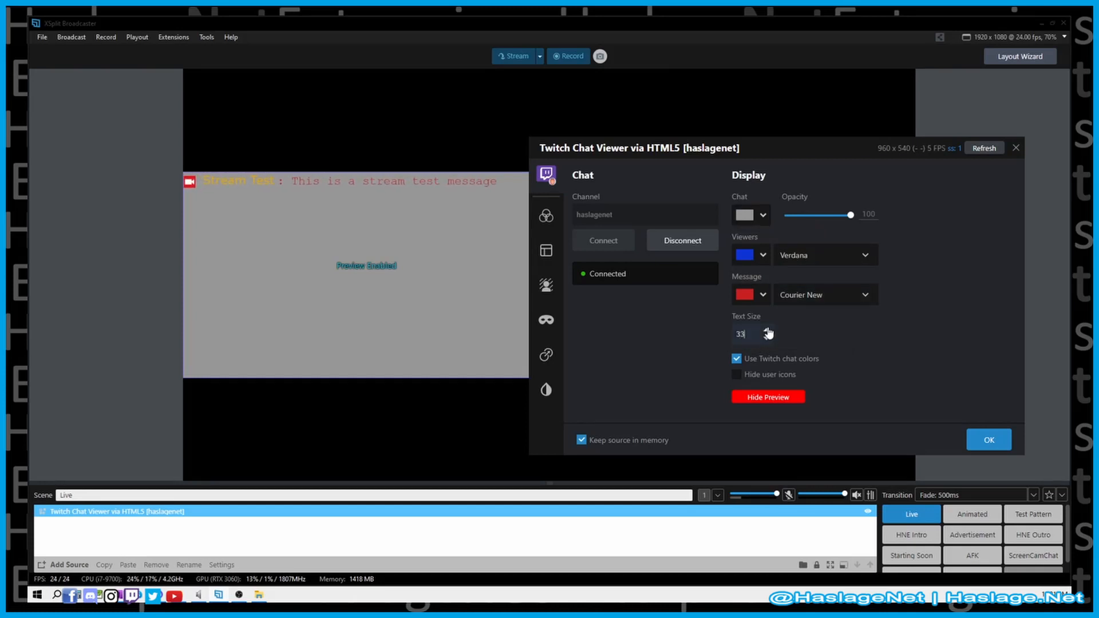
left_click(766, 330)
left_click(767, 330)
left_click(766, 330)
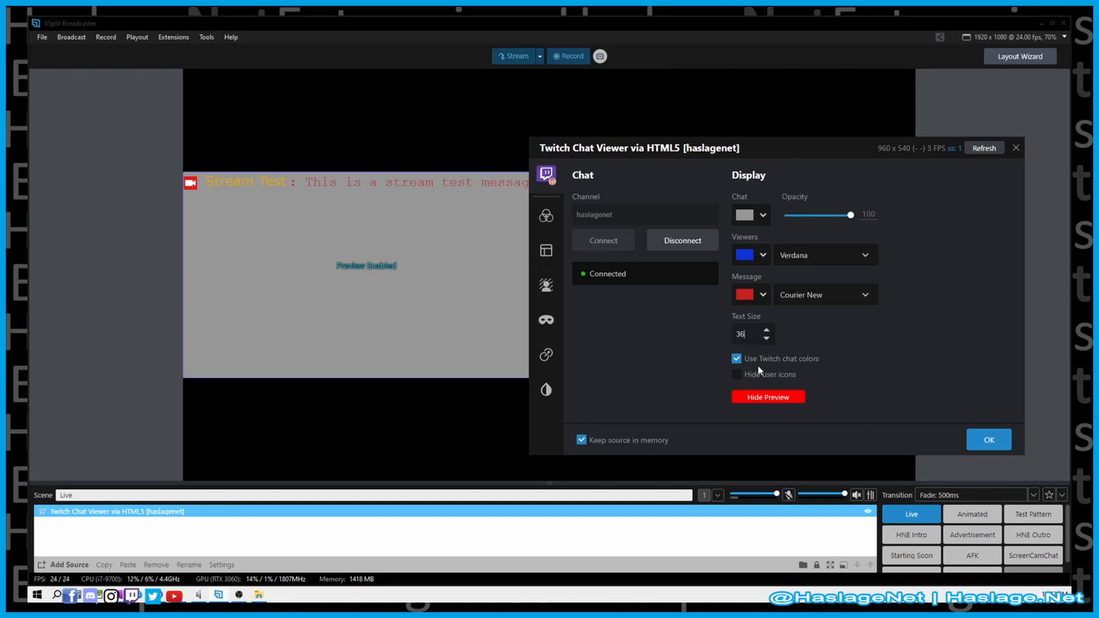
Try hiding the user icons in the chat preview and show them again
left_click(737, 375)
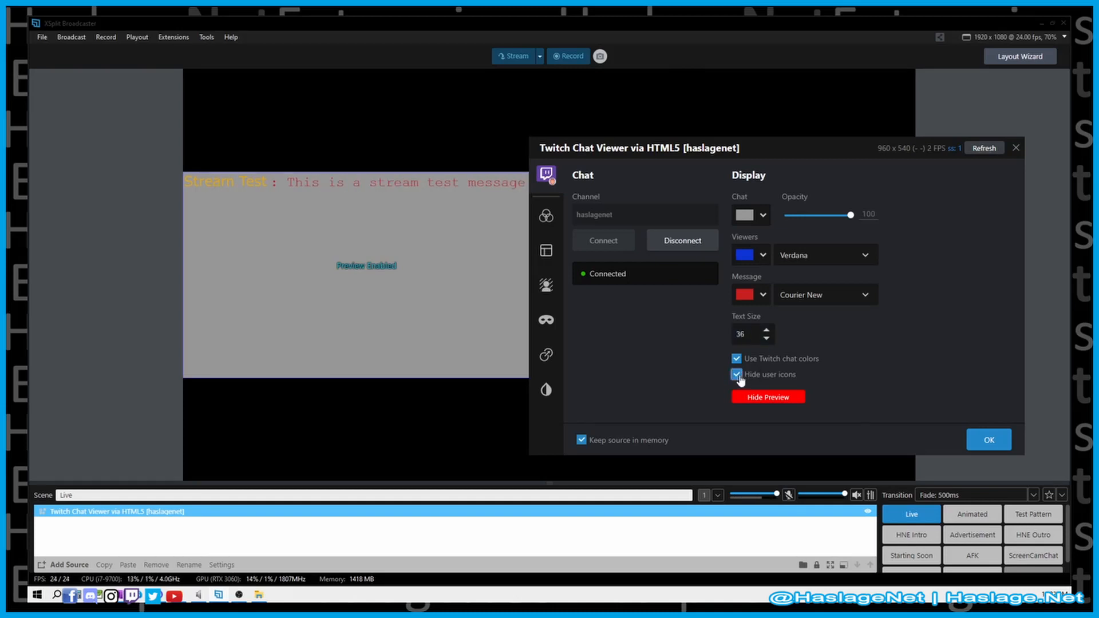
left_click(737, 375)
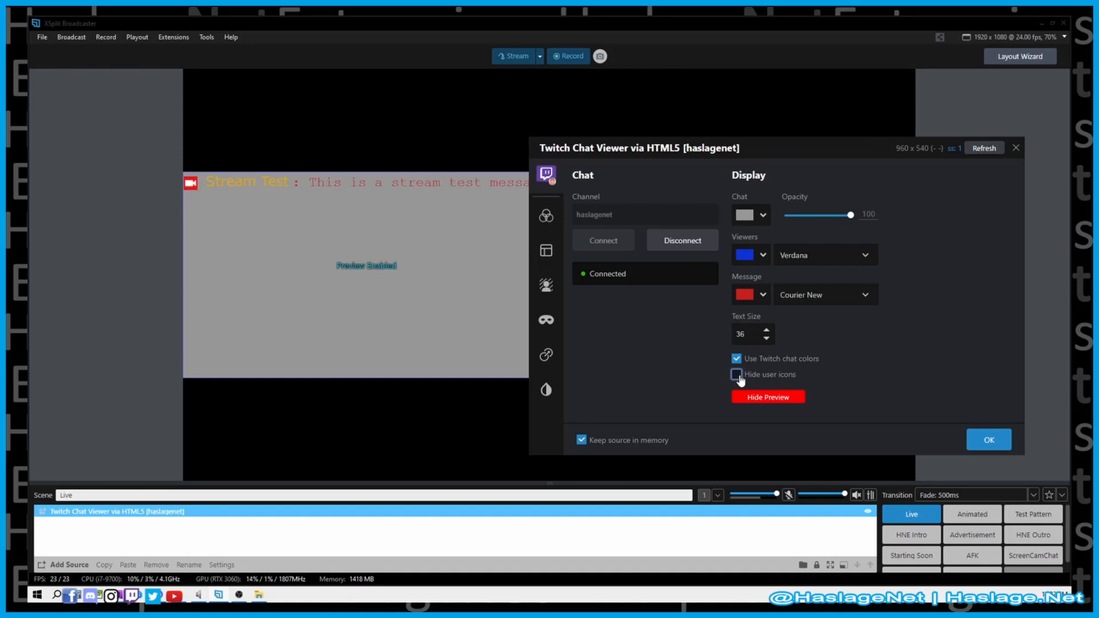
Try brightness 31, contrast -35, hue 97 and saturation -36 on the chat source, and reset its colours
left_click(547, 218)
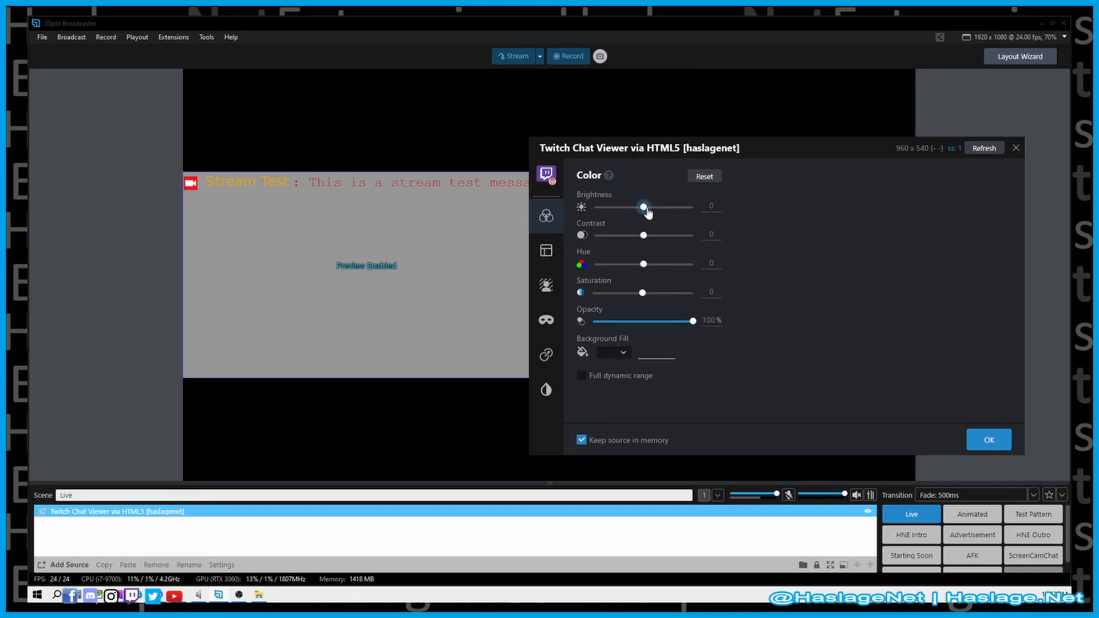
left_click_drag(643, 207, 637, 298)
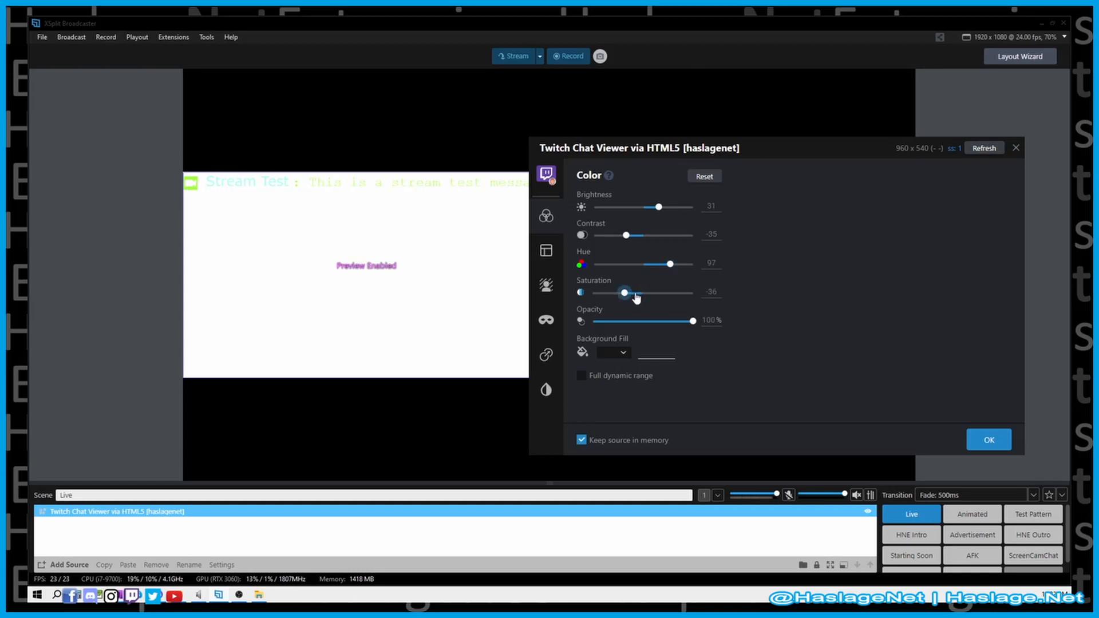
left_click(704, 177)
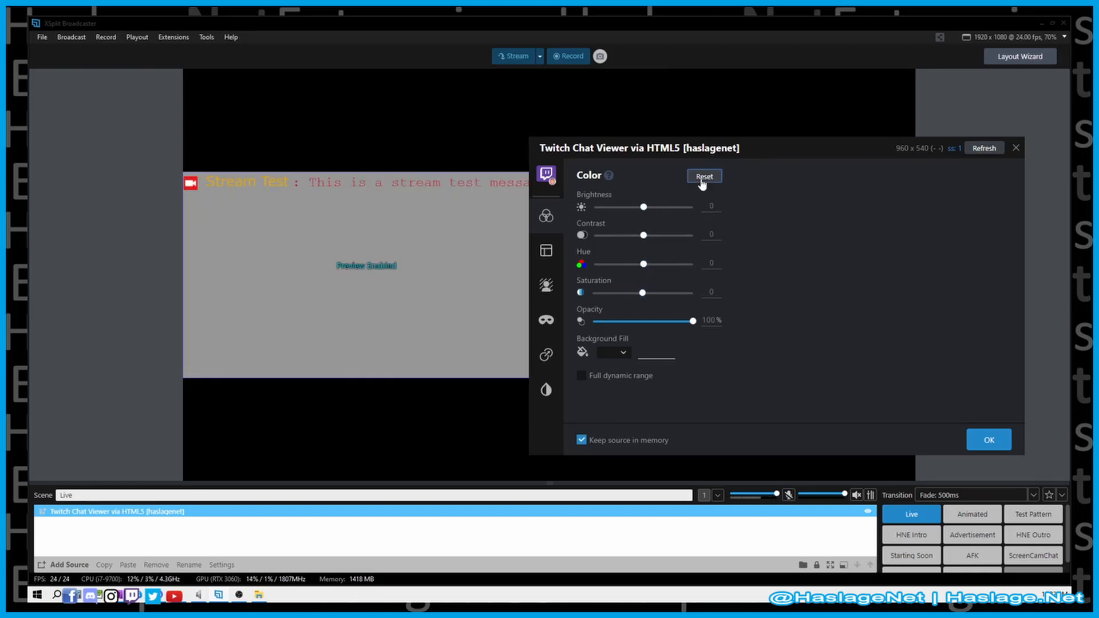
Try a Y-rotation of 32 and a bottom crop of 127 on the chat source, and reset both transform and crop
left_click(550, 252)
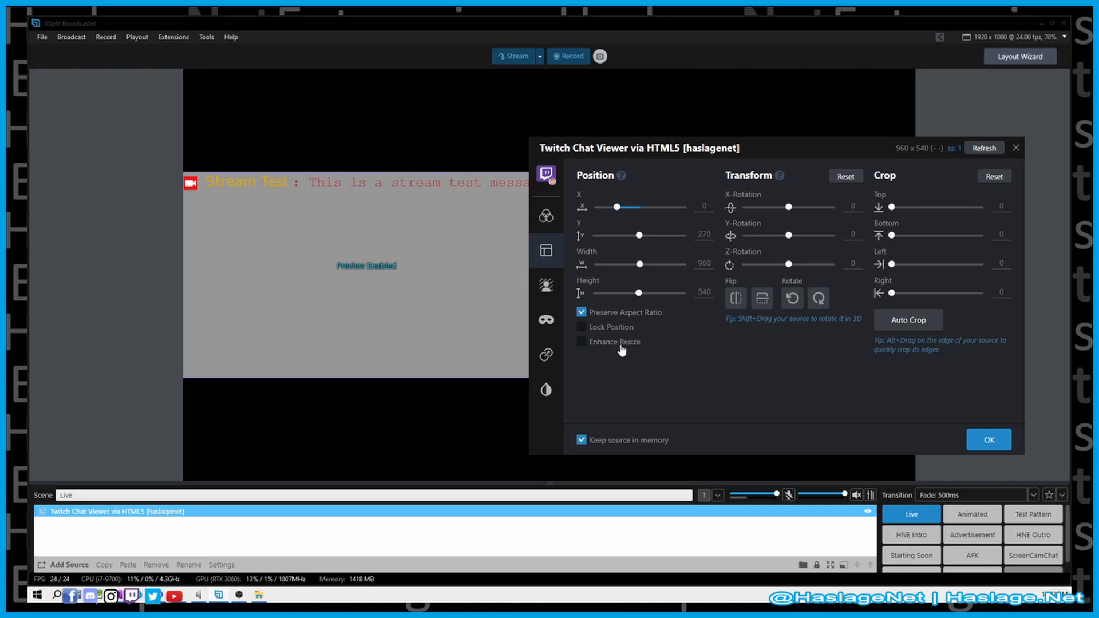
left_click_drag(788, 235, 798, 239)
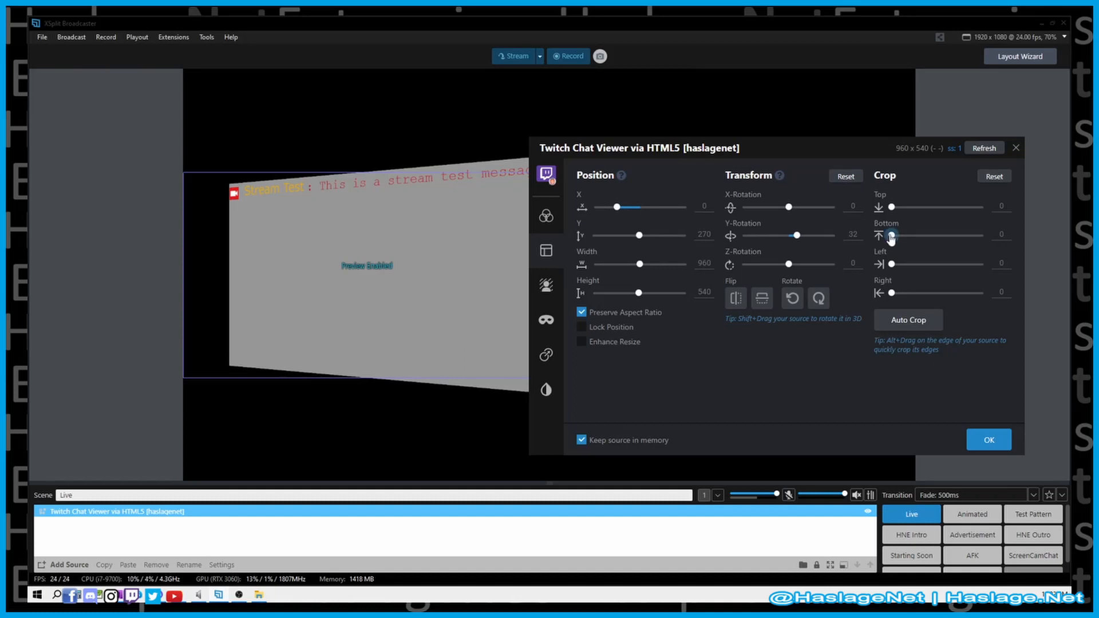
left_click_drag(891, 235, 914, 239)
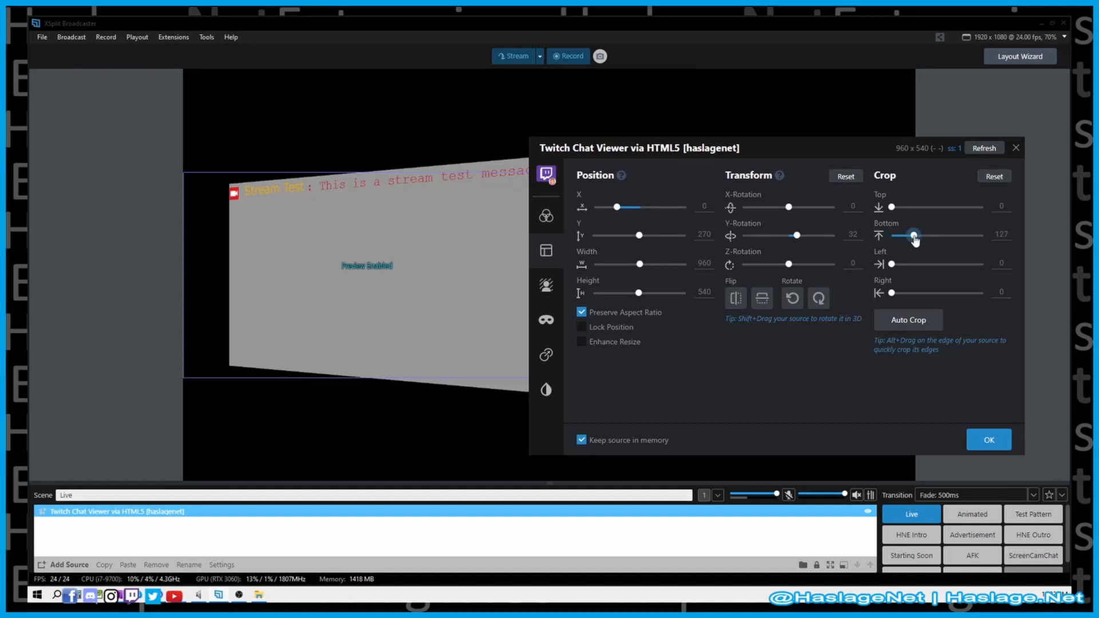
left_click(994, 176)
left_click(845, 176)
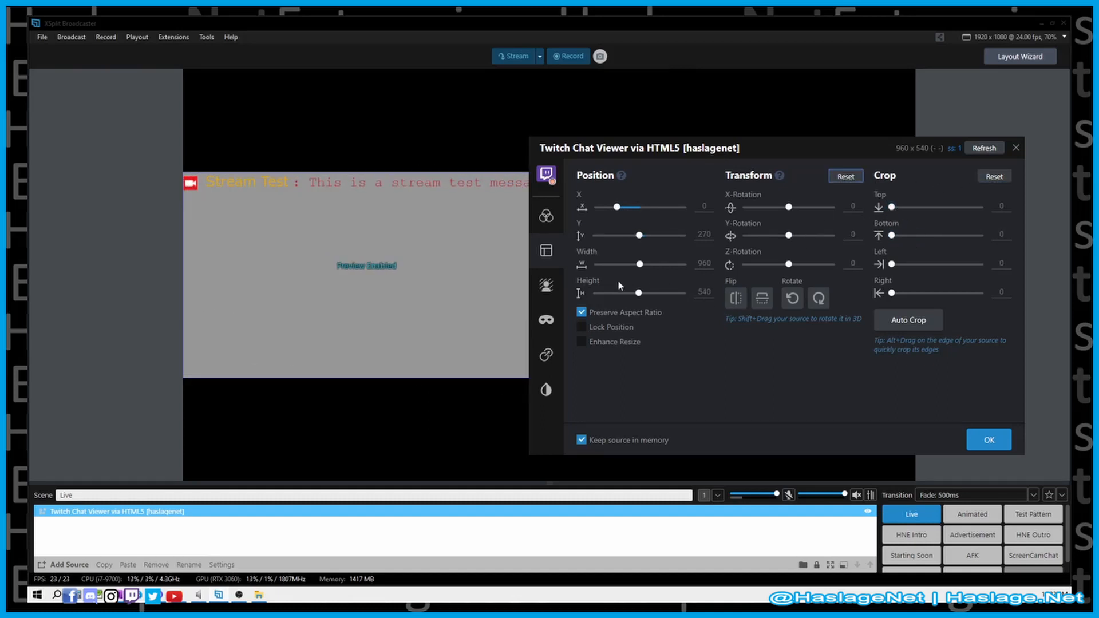
Try Chroma Key background removal on the chat source and return the mode to None
left_click(550, 291)
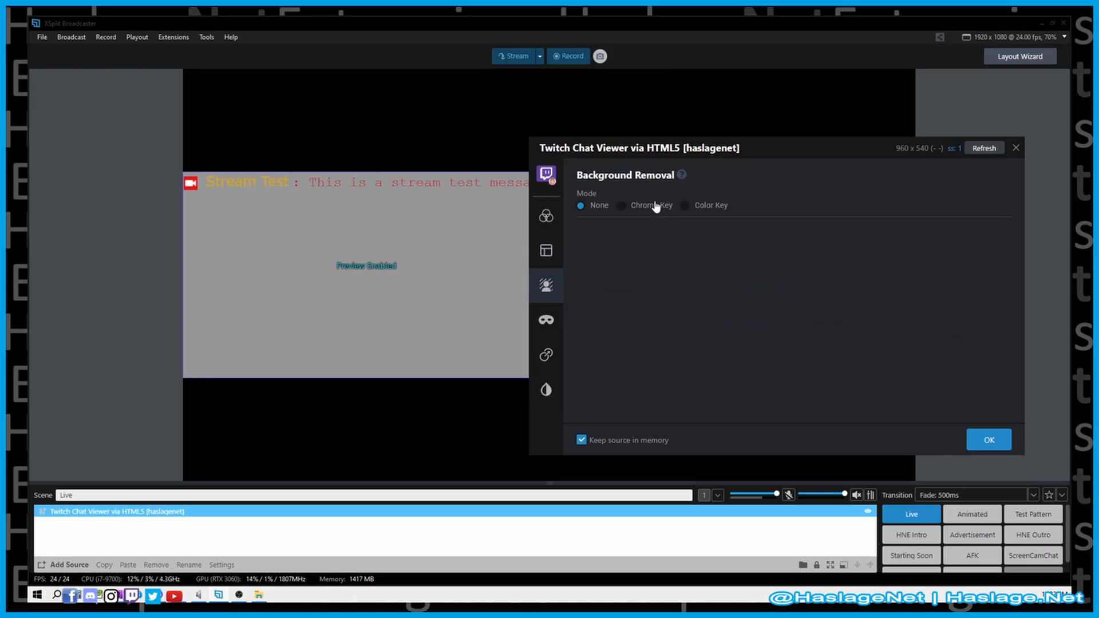
left_click(625, 207)
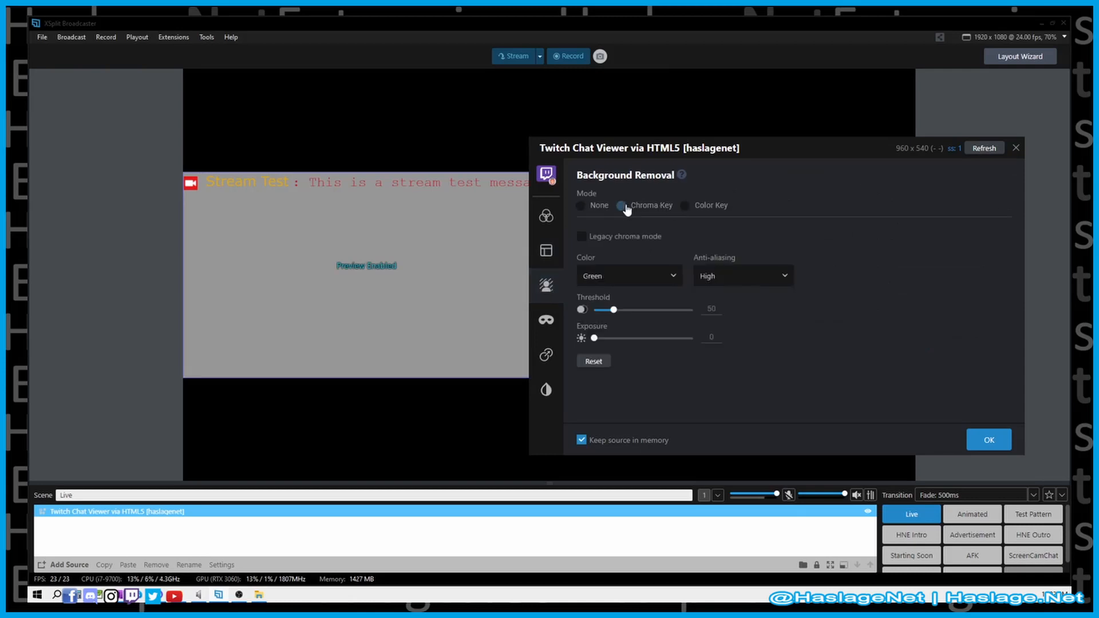
left_click(580, 206)
Set the chat source's masking mode to Shape and reset the mask and shadow settings to their defaults
left_click(547, 320)
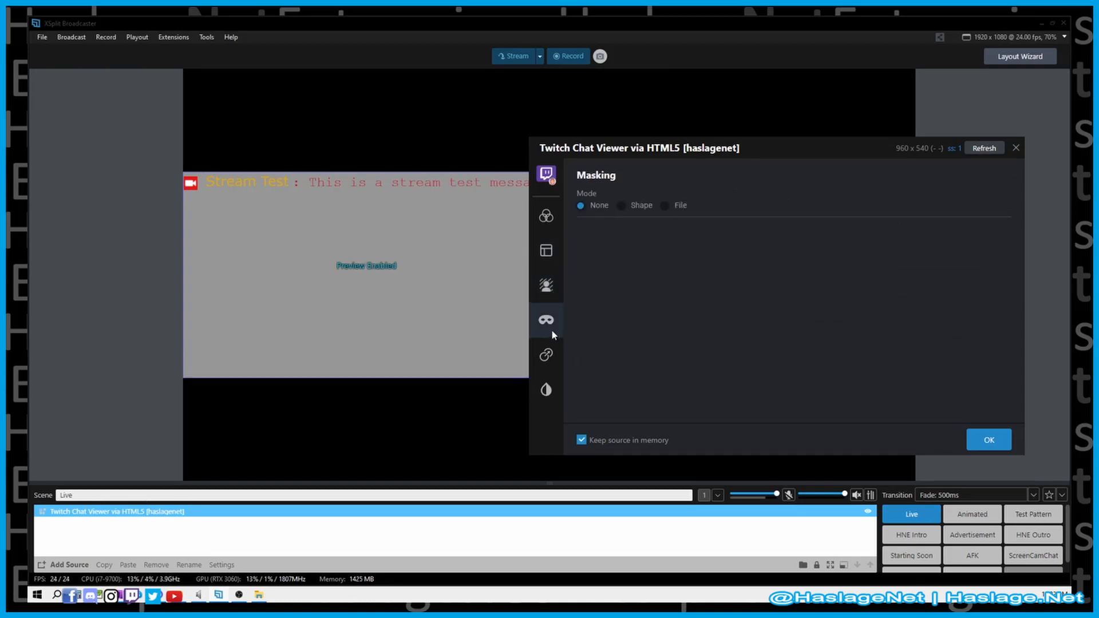
left_click(621, 208)
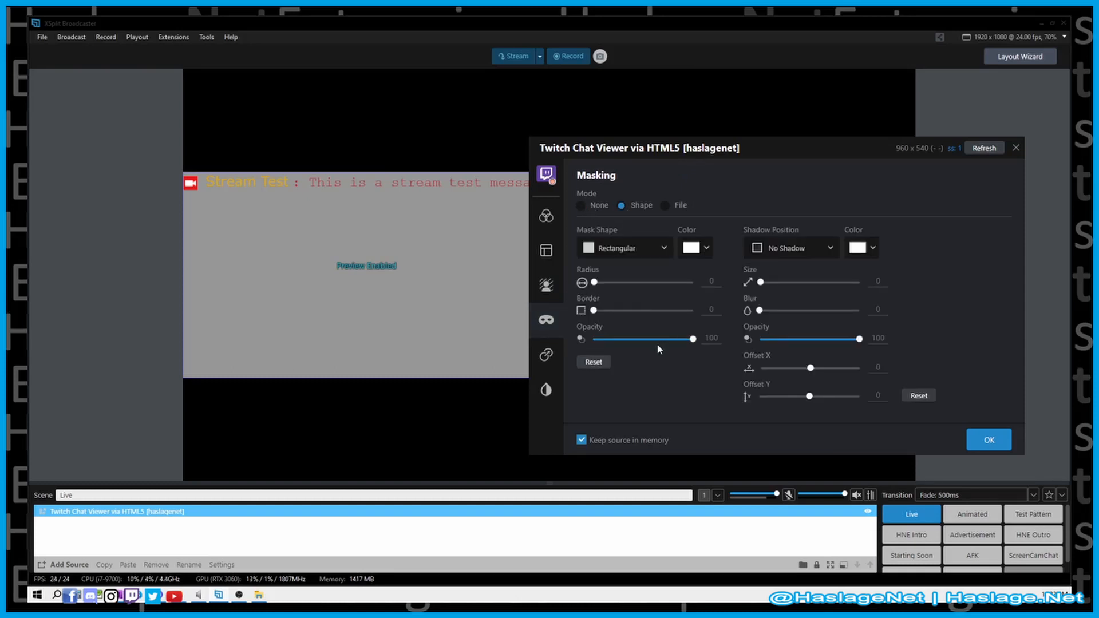
left_click_drag(656, 339, 604, 340)
left_click(595, 367)
left_click(801, 341)
left_click(918, 396)
Apply the Smoothen filter to the Twitch Chat Viewer source
left_click(557, 356)
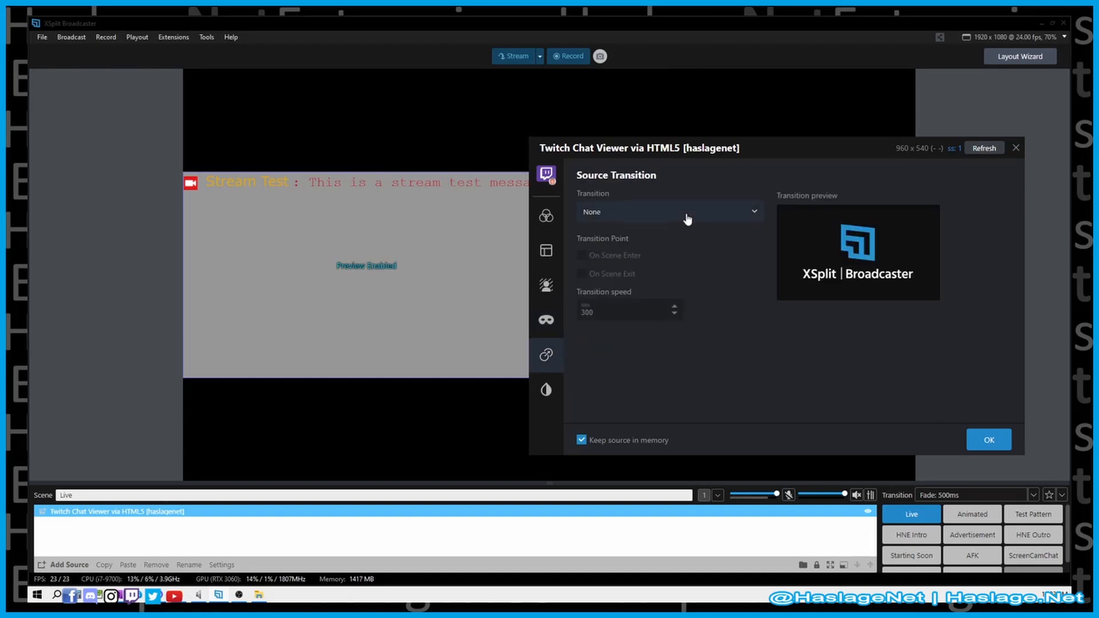
left_click(545, 391)
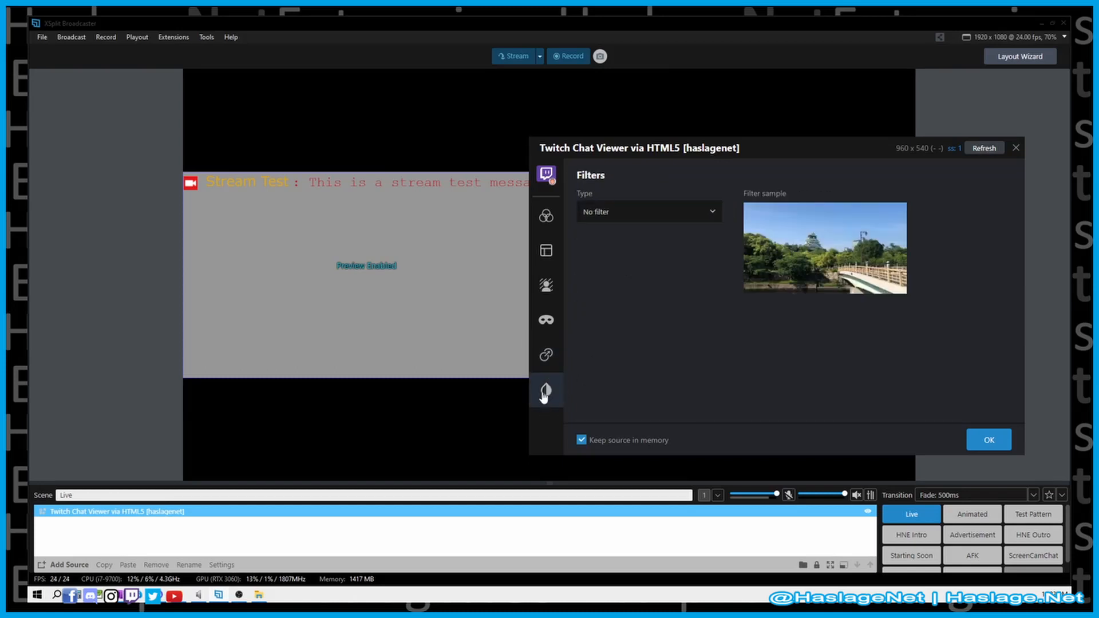
left_click(641, 215)
scroll(627, 254, "down", 3)
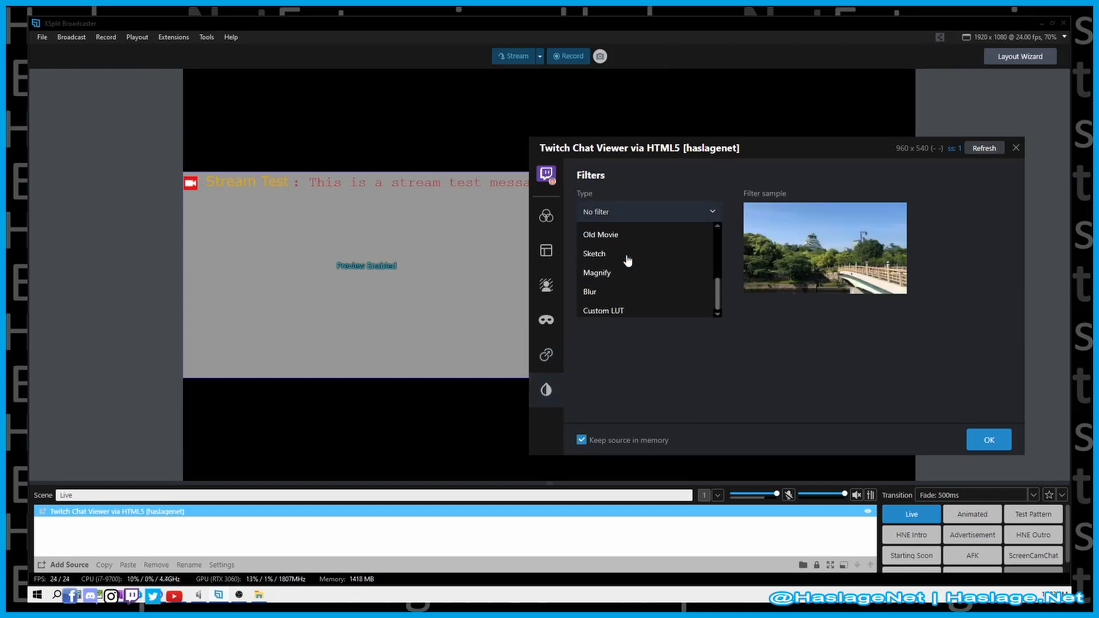
scroll(613, 283, "up", 4)
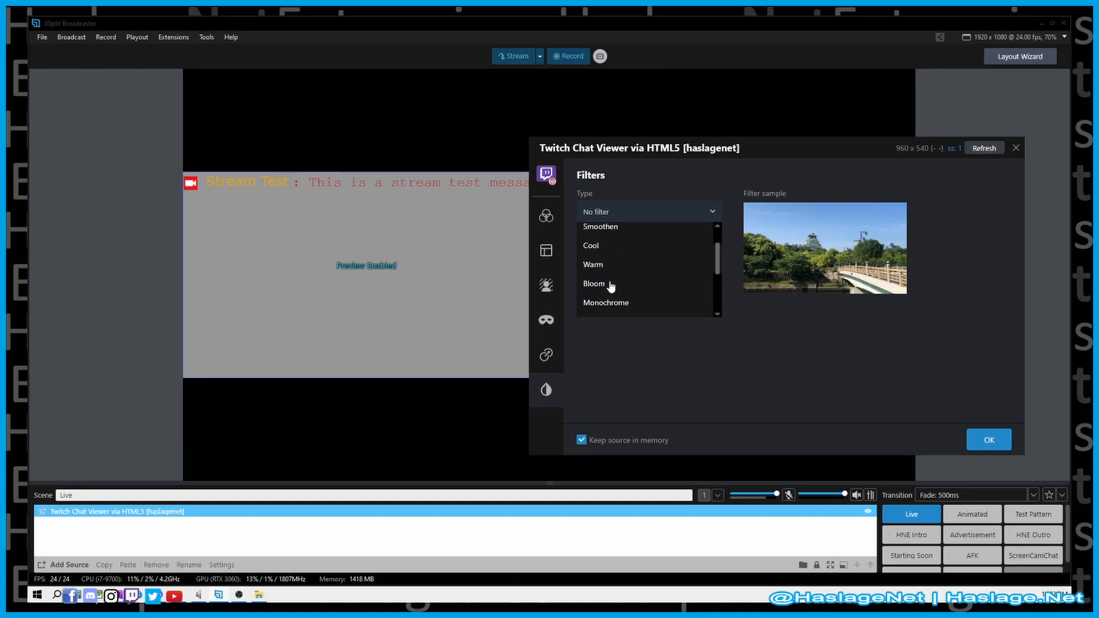
left_click(607, 233)
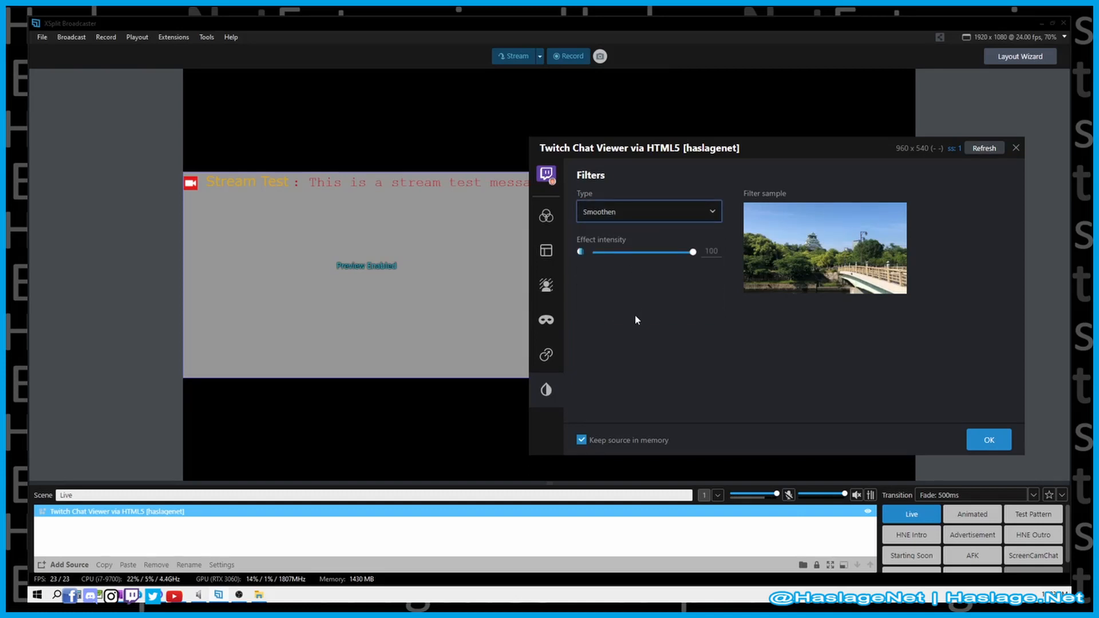
Review the chat source's transition, masking, filter, colour and chat settings, and accept the source settings
left_click(546, 355)
left_click(547, 323)
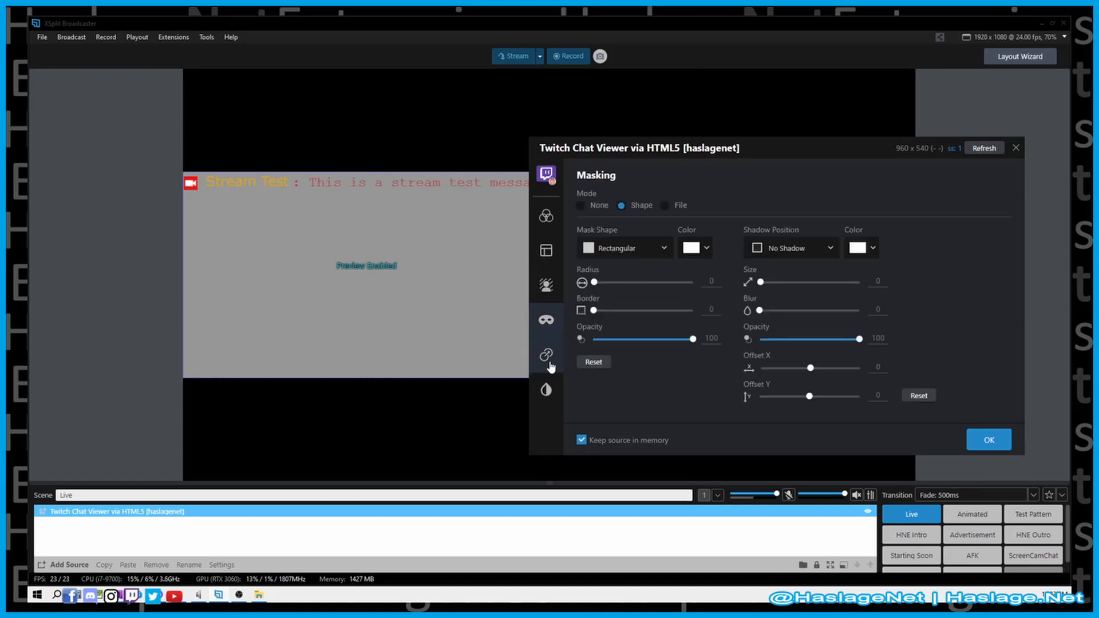
left_click(547, 389)
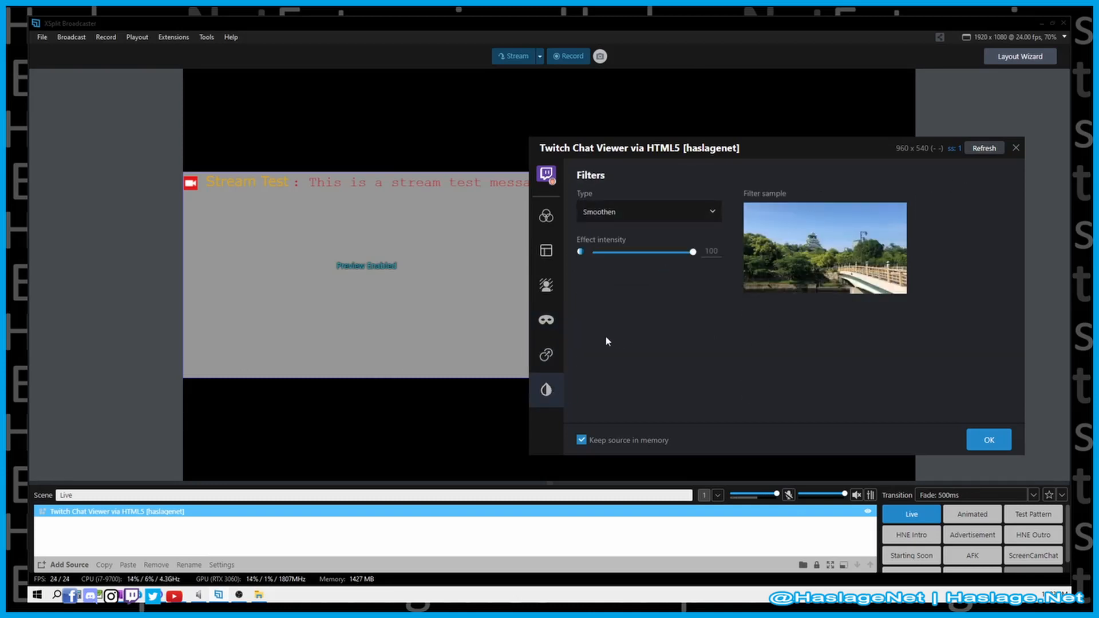
left_click(547, 221)
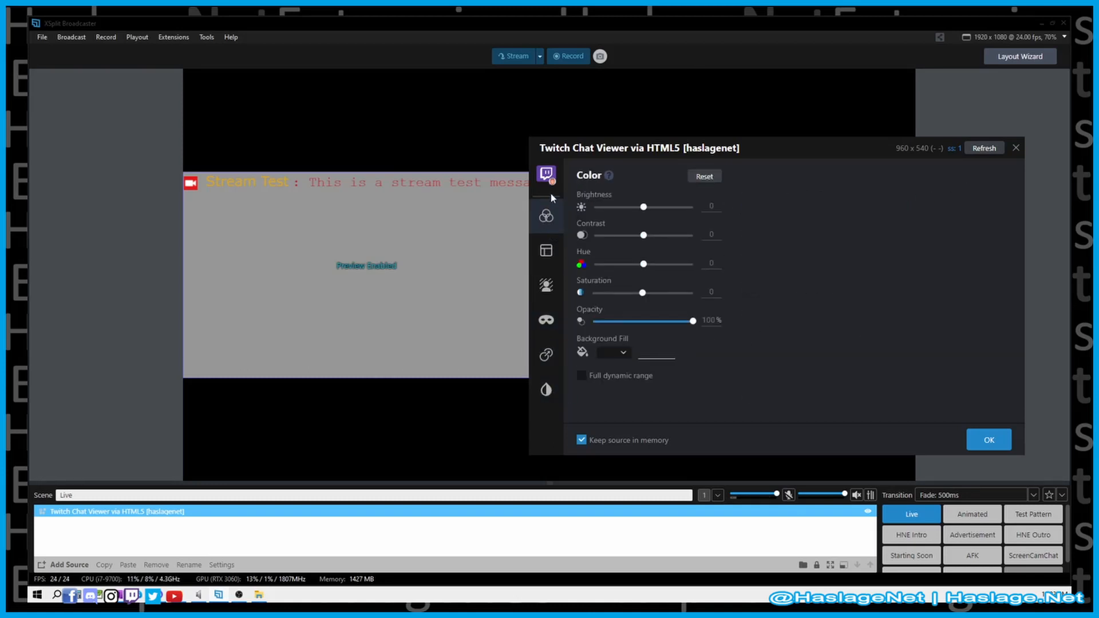
left_click(547, 174)
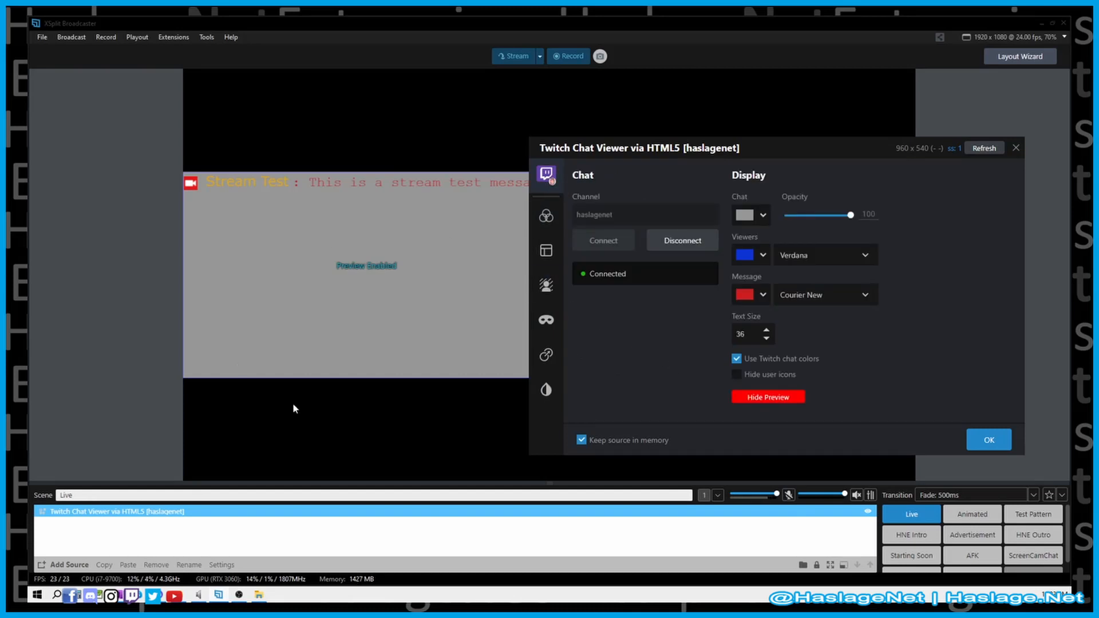
left_click(989, 440)
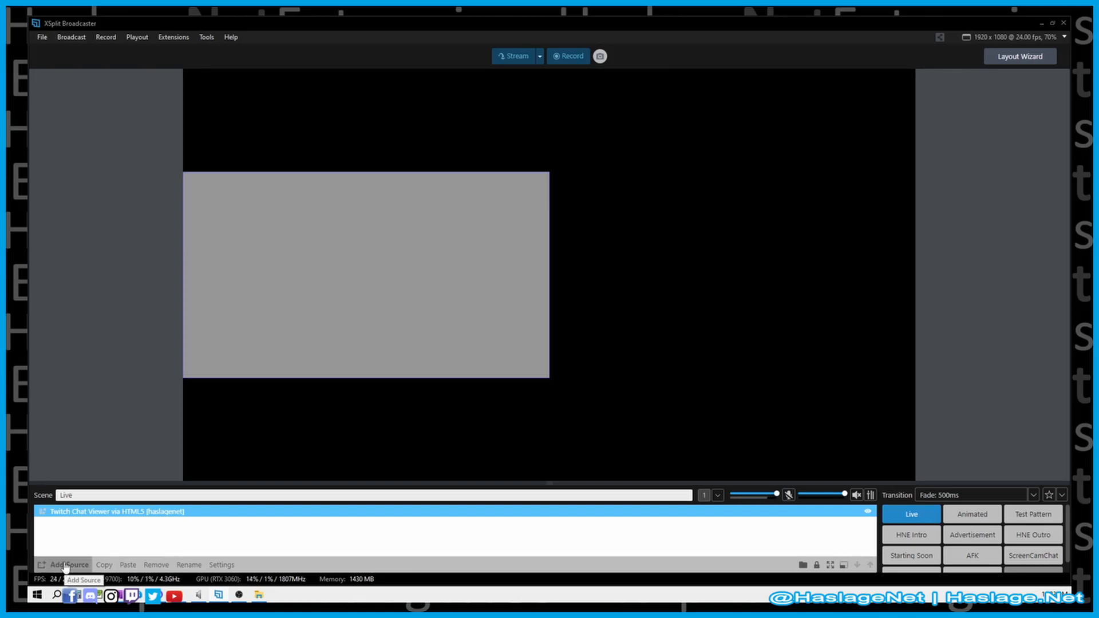
left_click(66, 565)
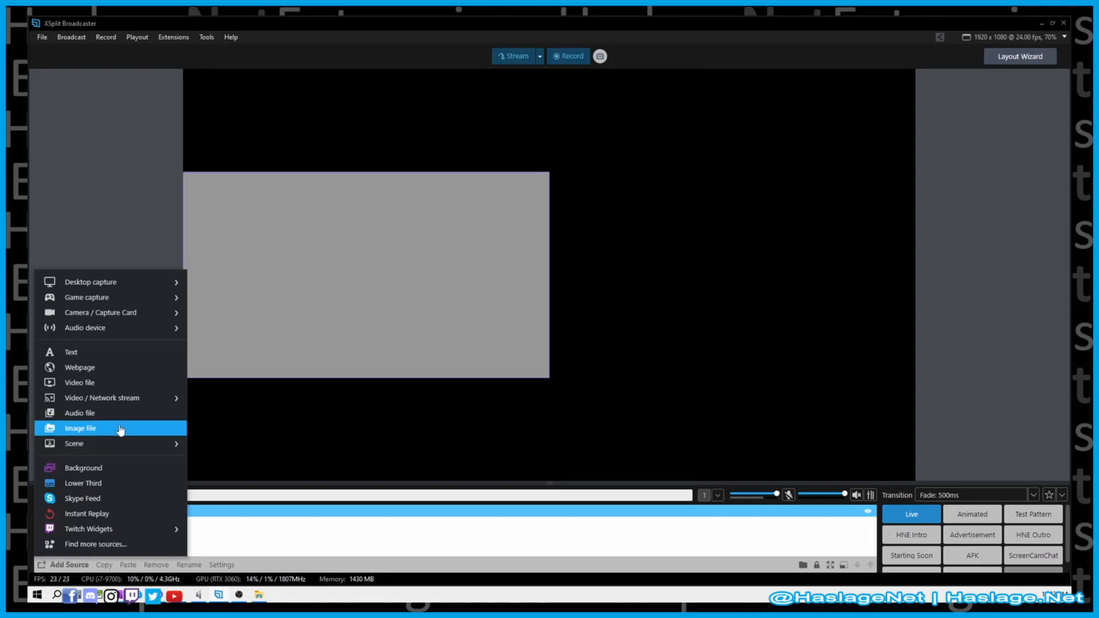
left_click(120, 372)
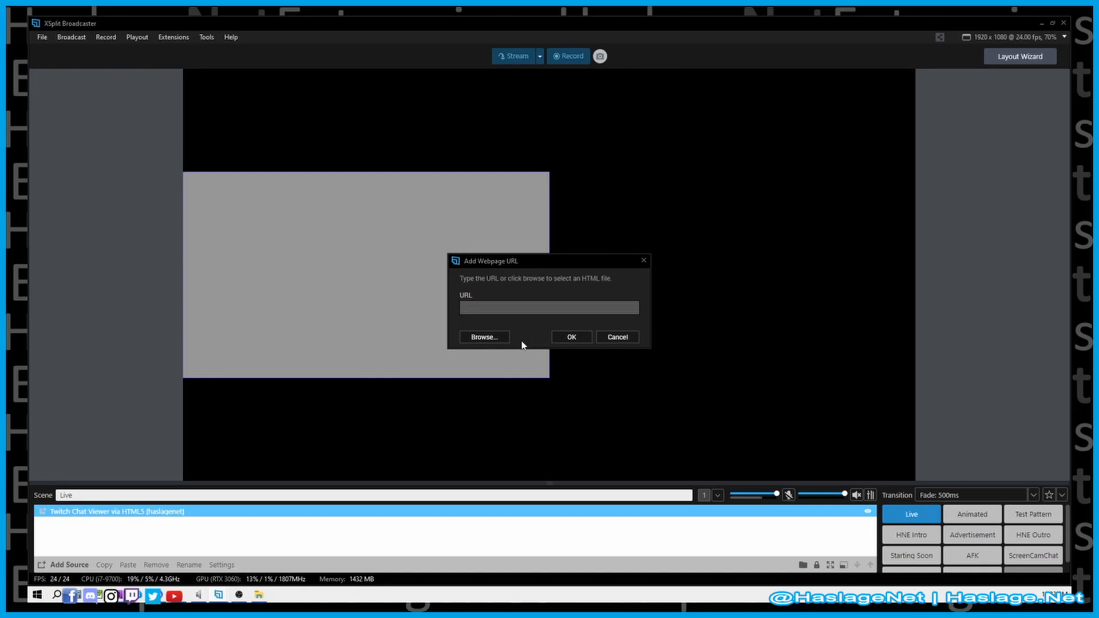
type("http://twitch.tv/haslagenet/chat")
key("Return")
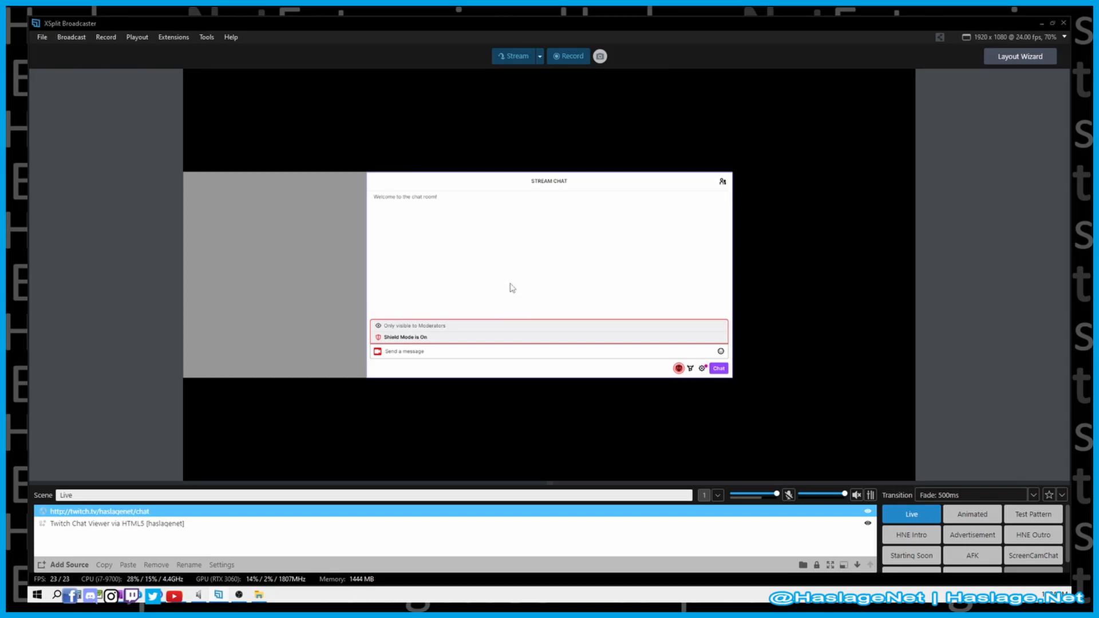
left_click_drag(512, 288, 696, 284)
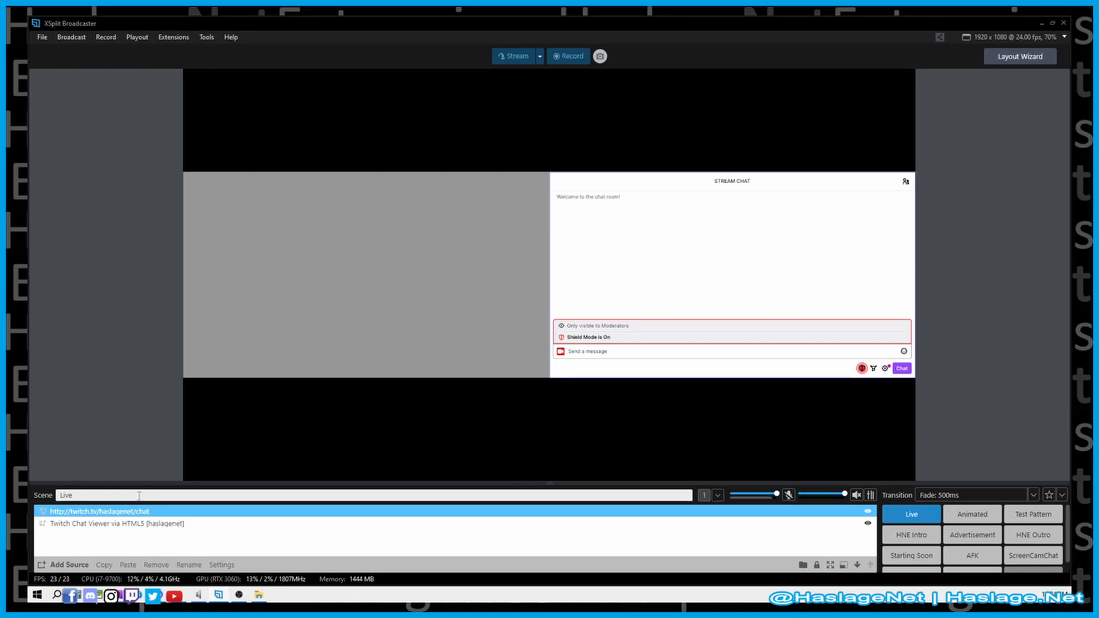
Open the settings of the webpage chat source and move the dialog clear of its preview
left_click(141, 523)
left_click(139, 512)
left_click(220, 565)
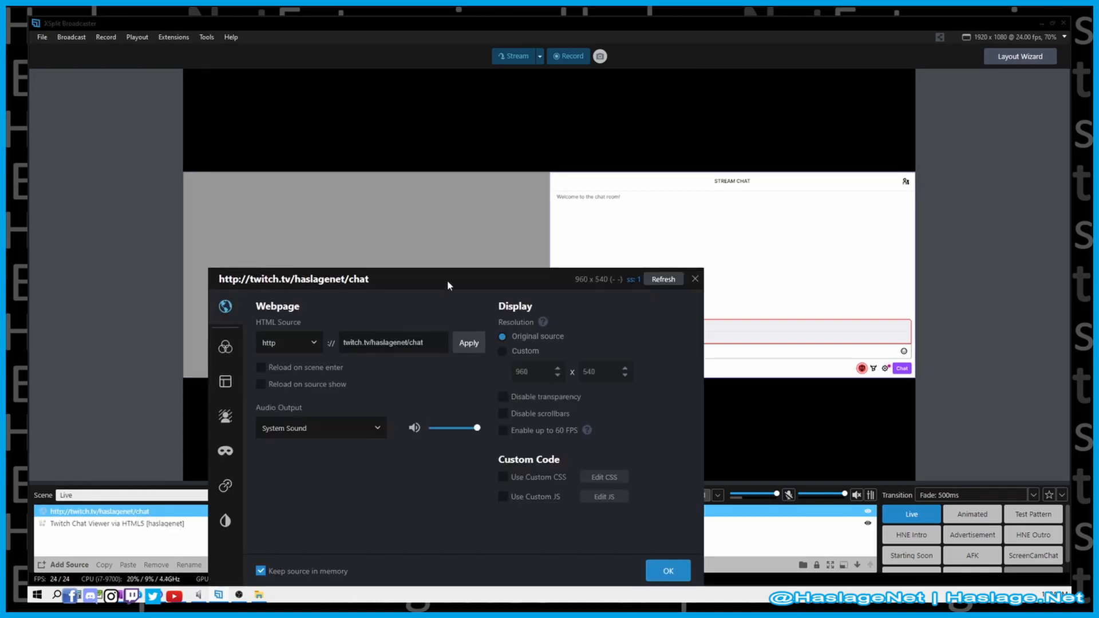
left_click_drag(448, 280, 287, 138)
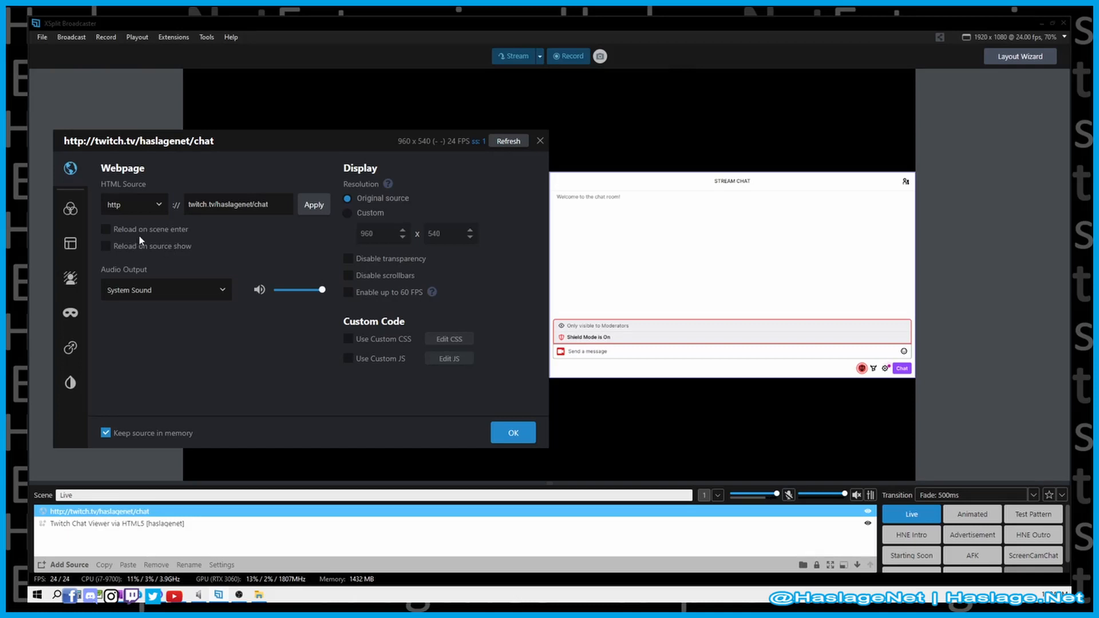
Examine the webpage source's display, colour, layout, background removal, masking, transition and filter settings, and close them
left_click(348, 261)
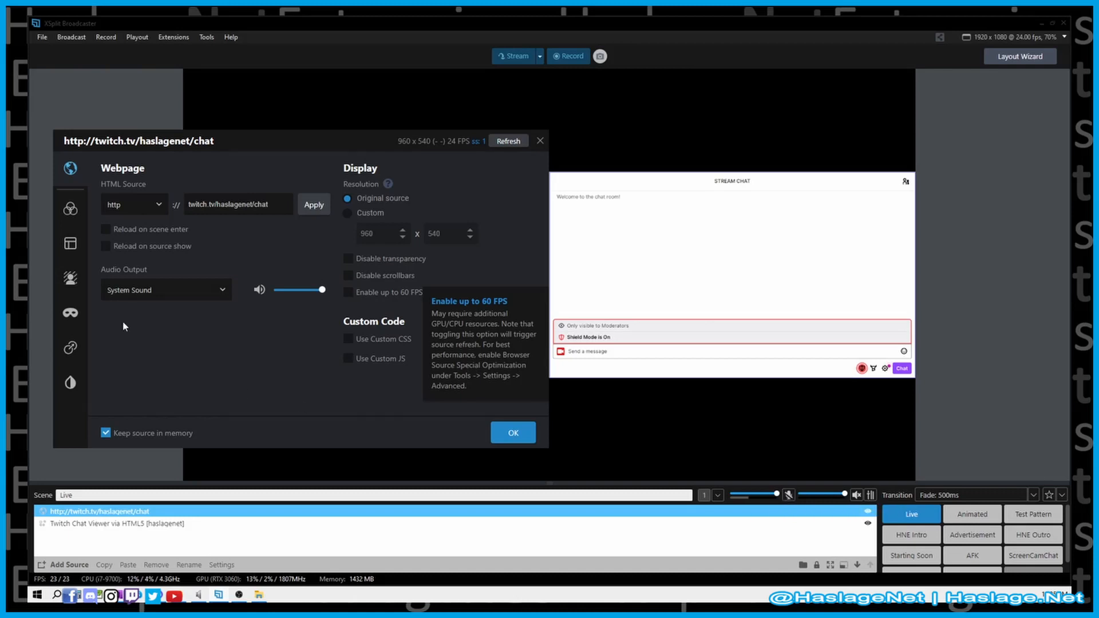
left_click(68, 218)
left_click(69, 245)
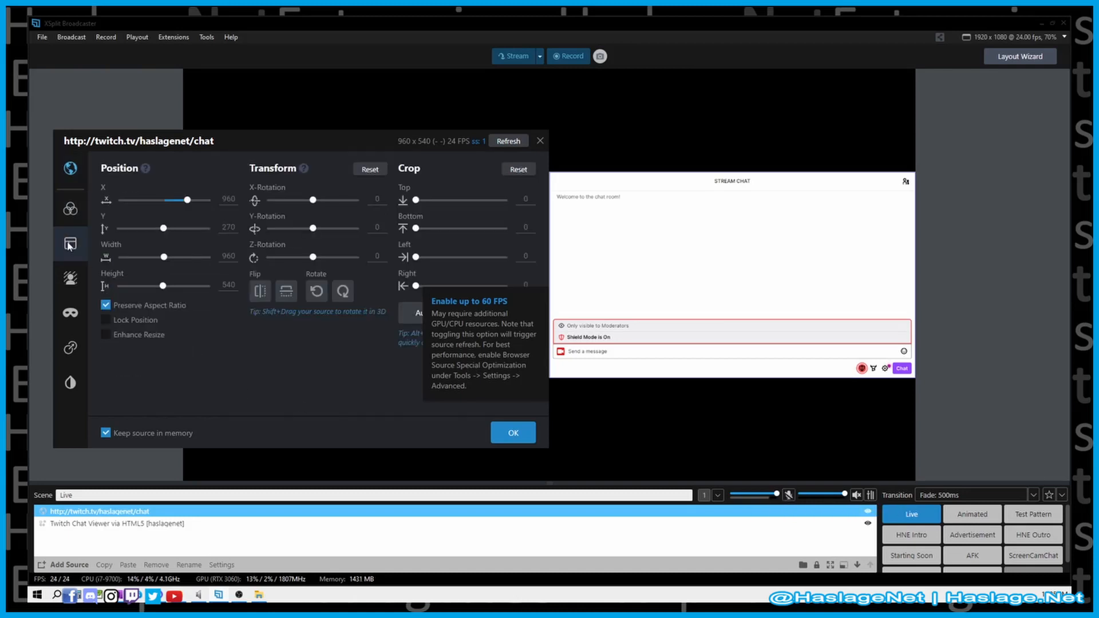
left_click(70, 278)
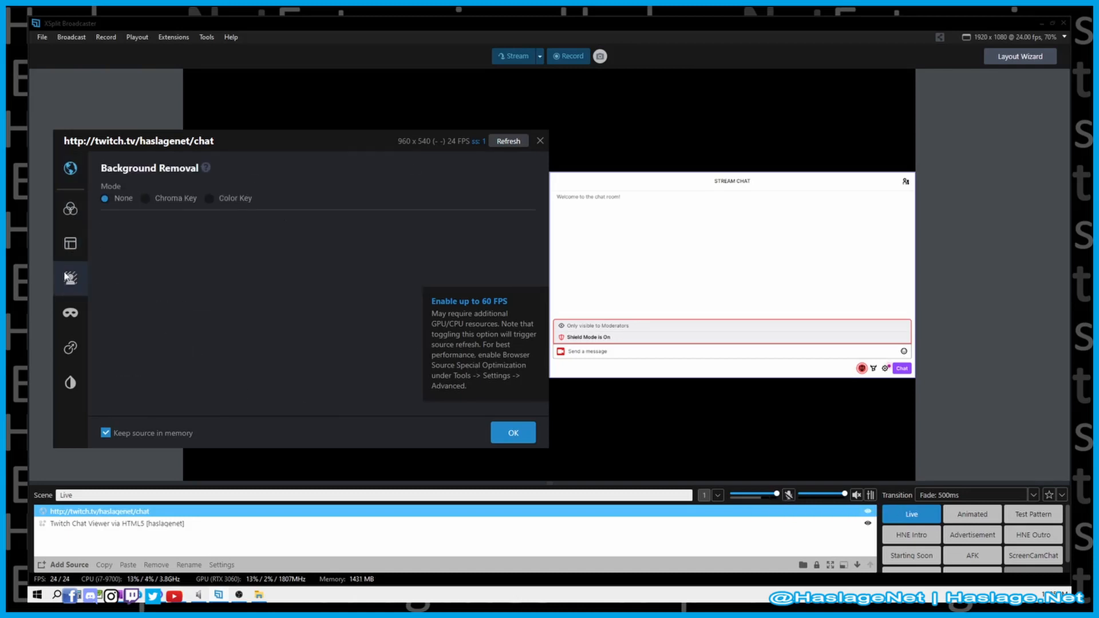
left_click(70, 313)
left_click(70, 347)
left_click(69, 381)
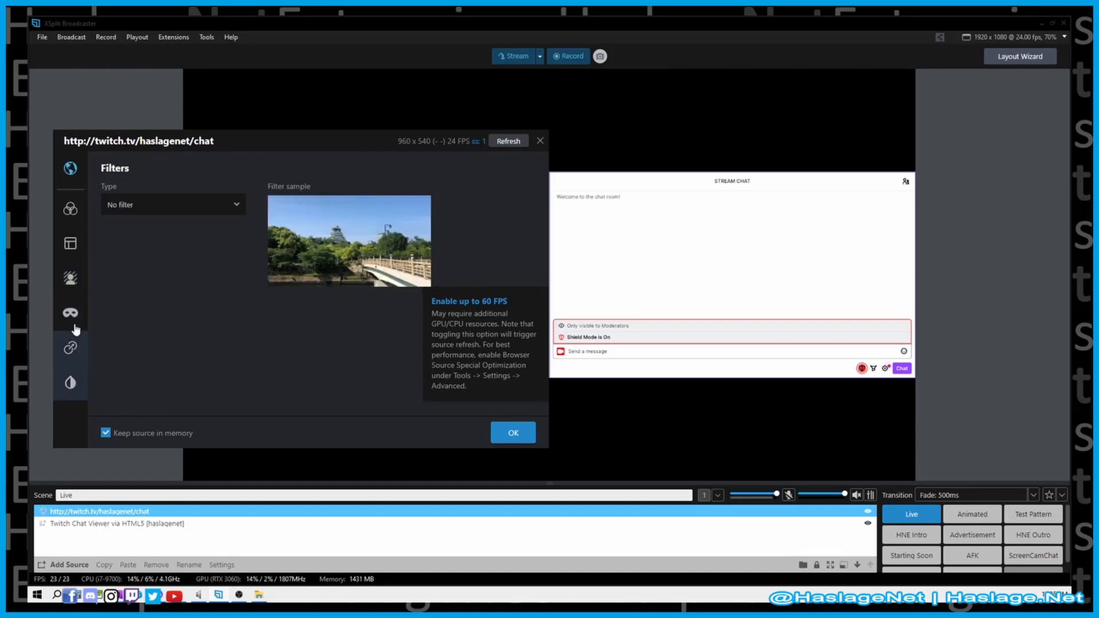
left_click(71, 277)
left_click(70, 246)
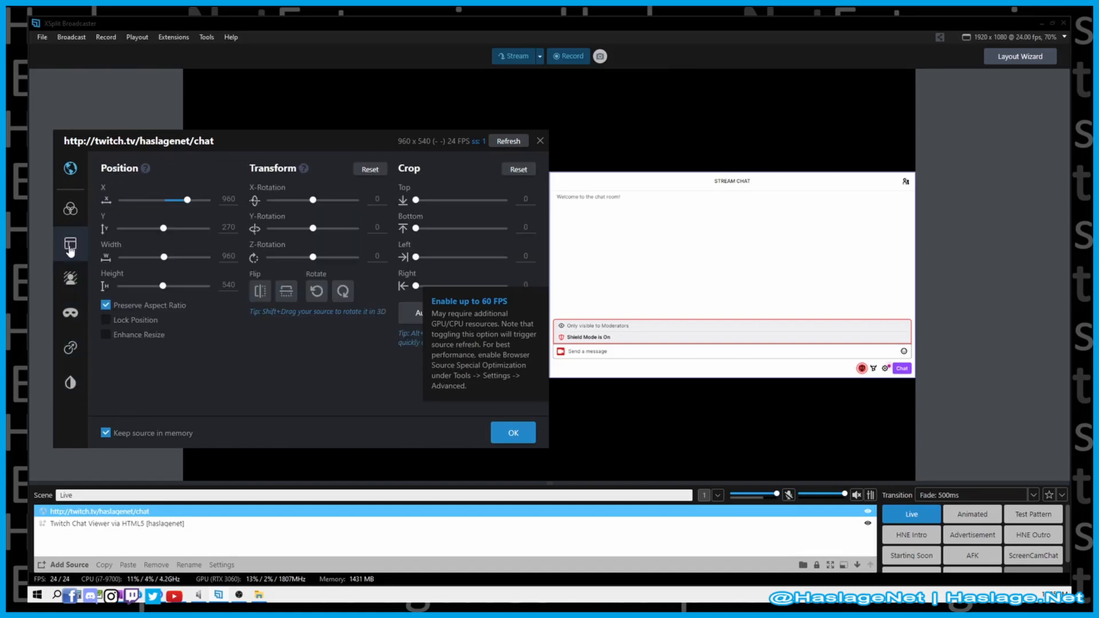
left_click(68, 211)
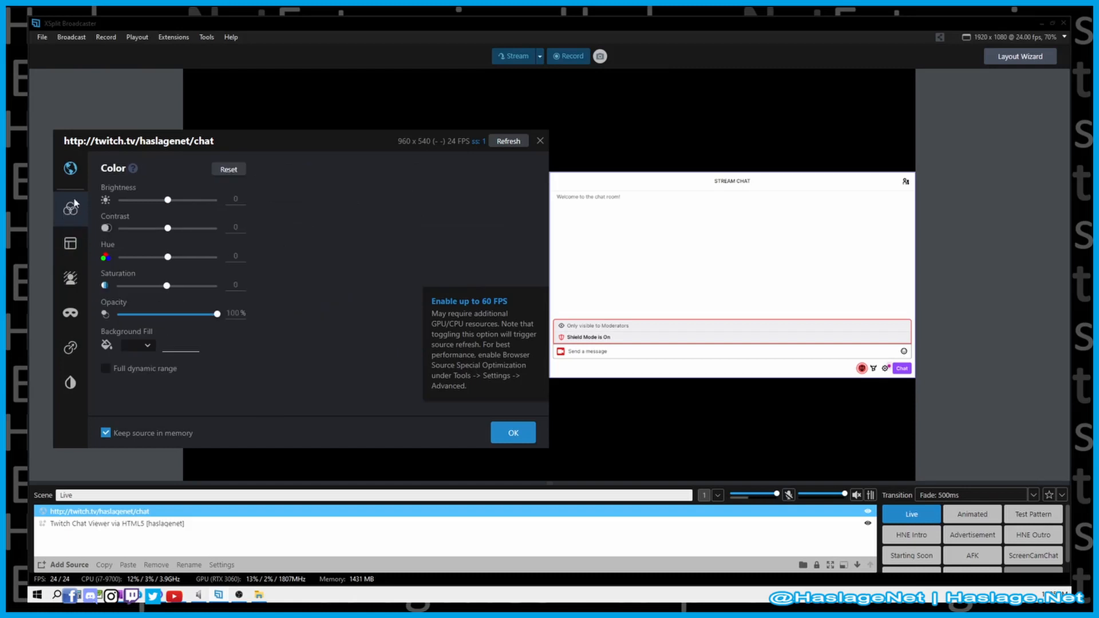
left_click(69, 169)
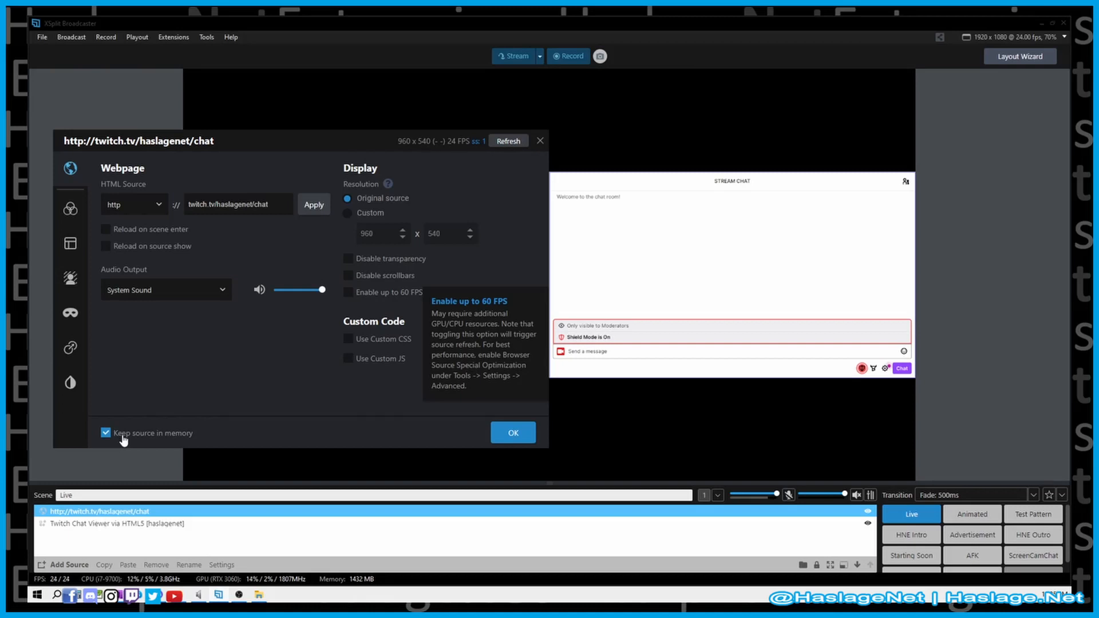
left_click(511, 434)
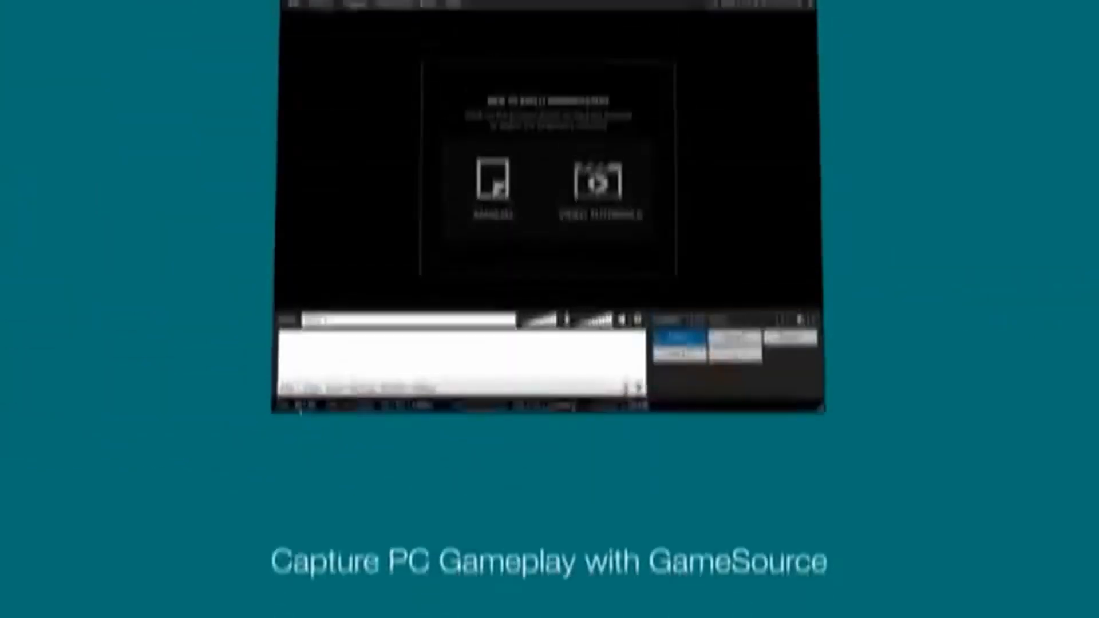
left_click(290, 389)
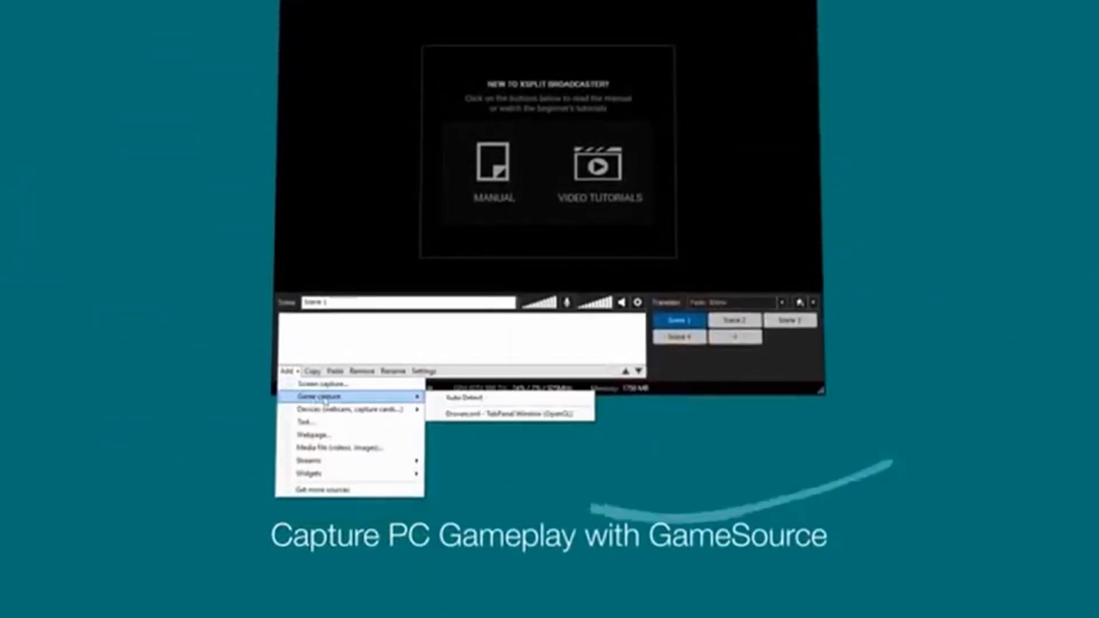
left_click(463, 397)
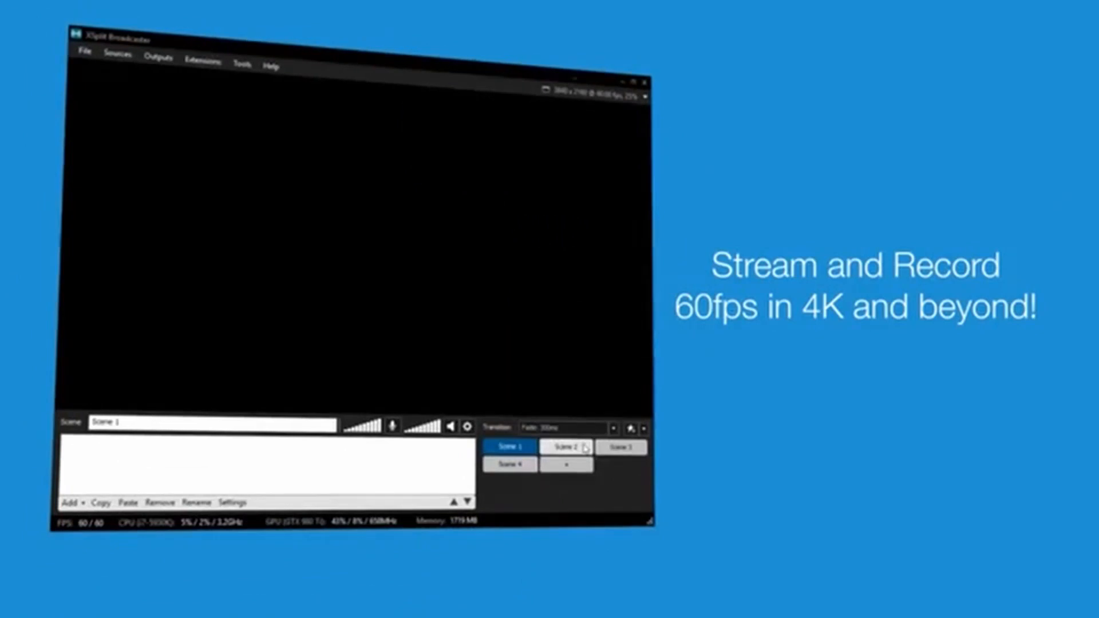
left_click(584, 447)
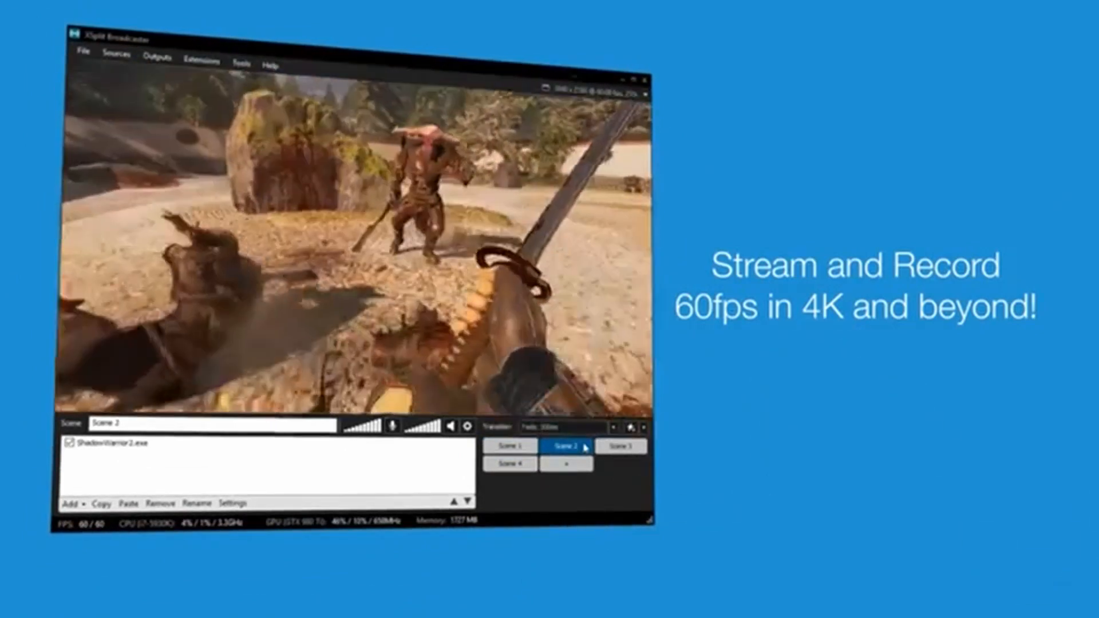